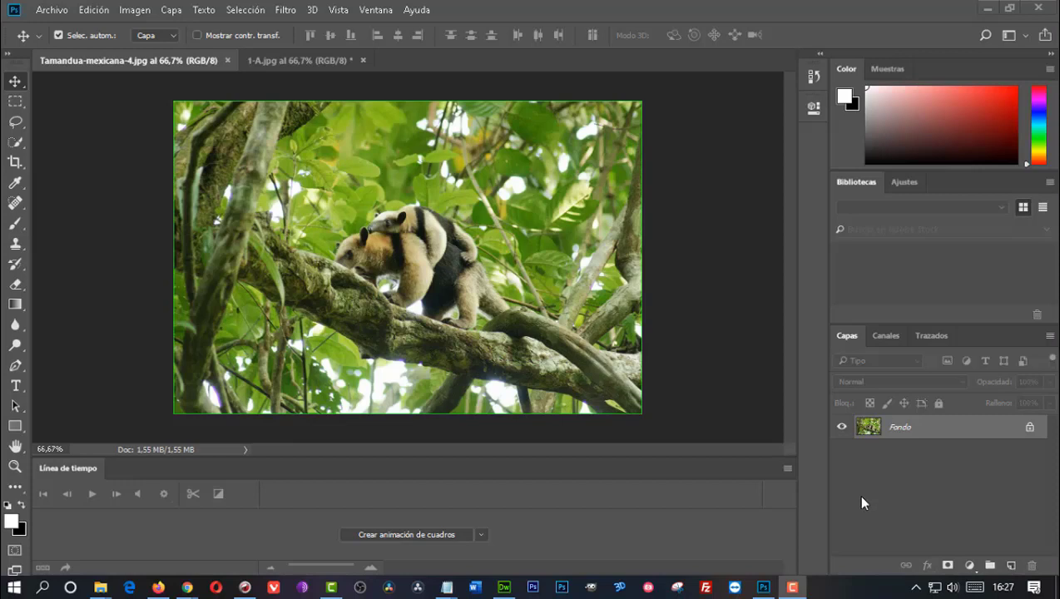
Copy the Tamandua-mexicana-4.jpg photo into 1-A.jpg, close the original, and centre the photo between the two captions.
{"action": "left_click", "coordinate": [293, 61]}
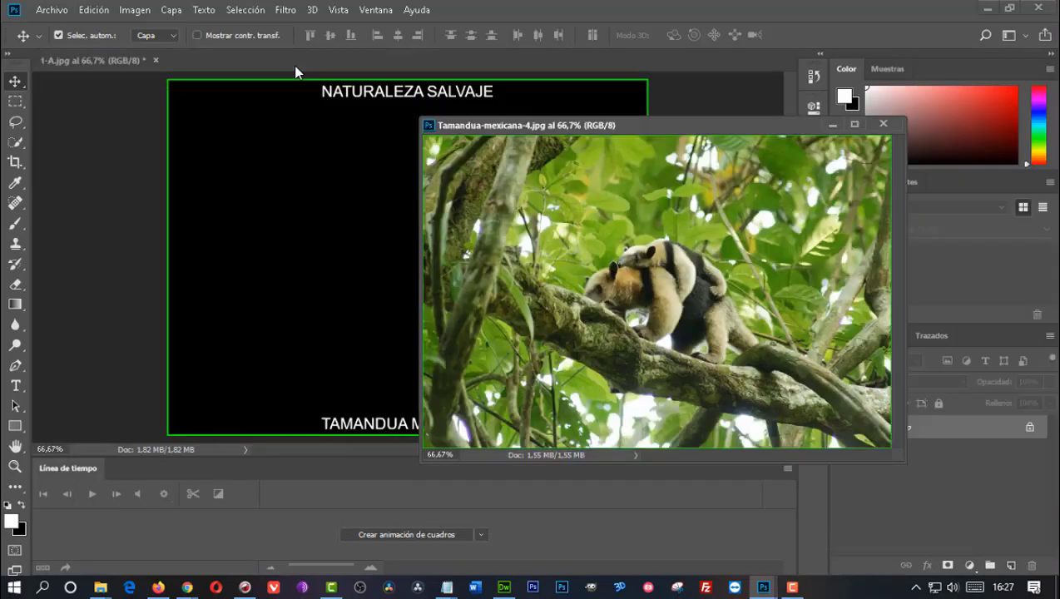
{"action": "mouse_move", "coordinate": [578, 229]}
{"action": "left_mouse_down"}
{"action": "mouse_move", "coordinate": [448, 209]}
{"action": "mouse_move", "coordinate": [316, 249]}
{"action": "left_mouse_up"}
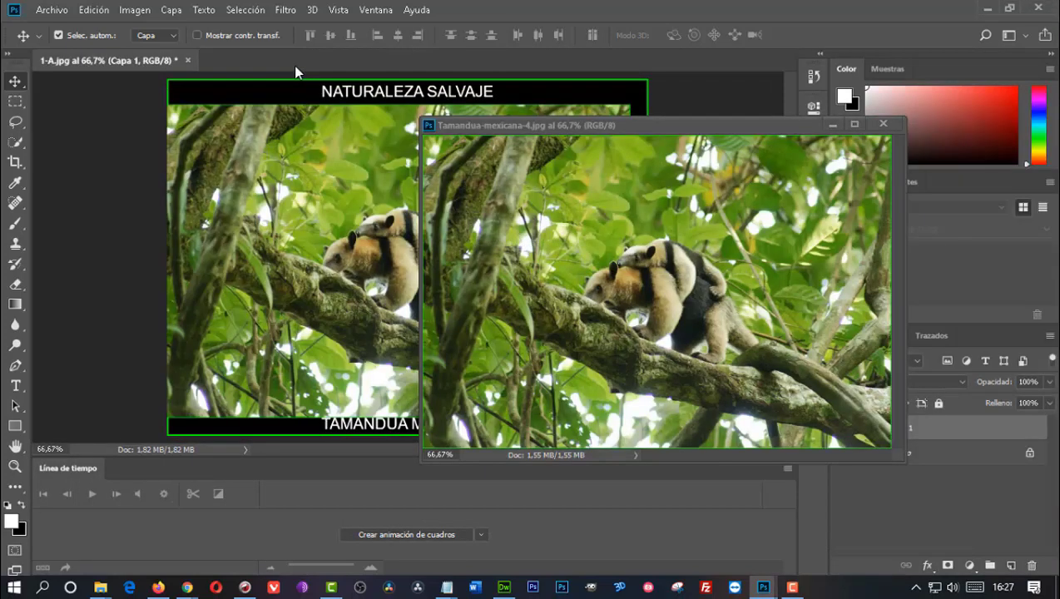
{"action": "key", "text": "ctrl+w"}
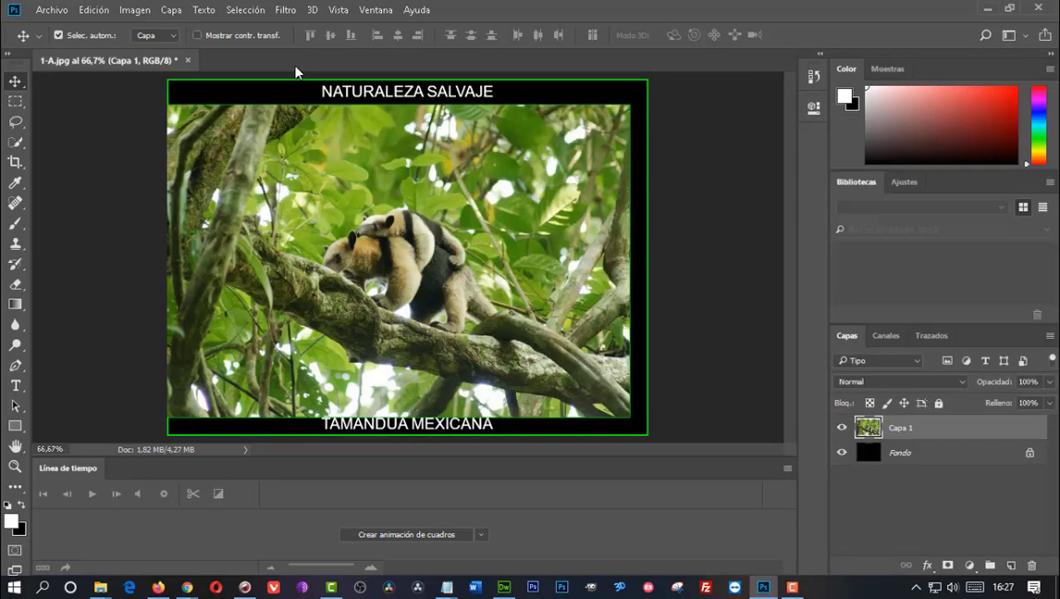
{"action": "left_click_drag", "start_coordinate": [441, 212], "coordinate": [448, 212]}
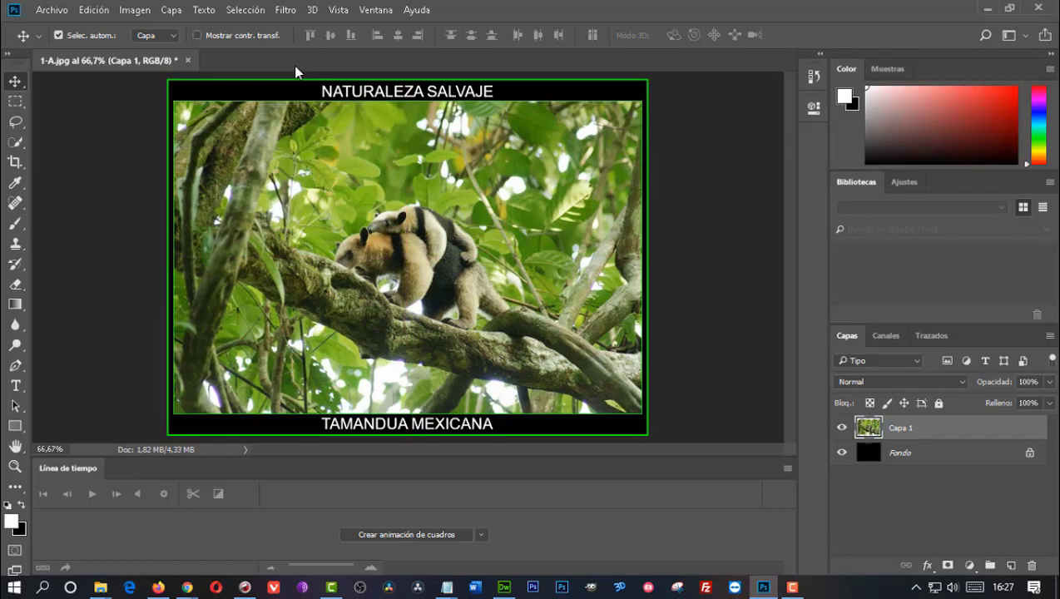
Export the composition for web as a JPEG, overwriting Tamandua-mexicana-4.jpg in the Tamandua-mexicana folder.
{"action": "left_click", "coordinate": [52, 9]}
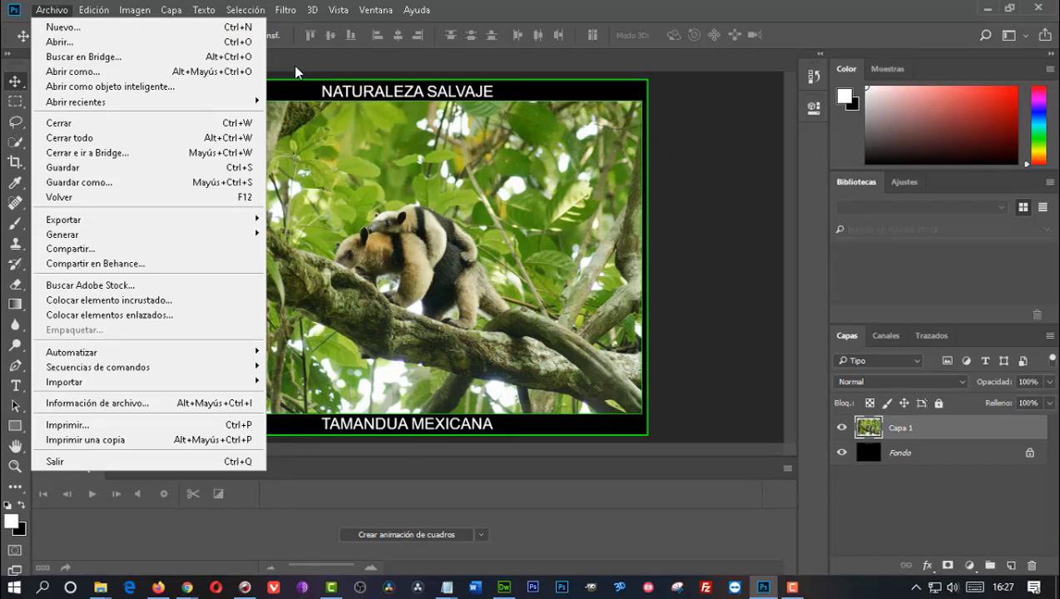
{"action": "mouse_move", "coordinate": [83, 219]}
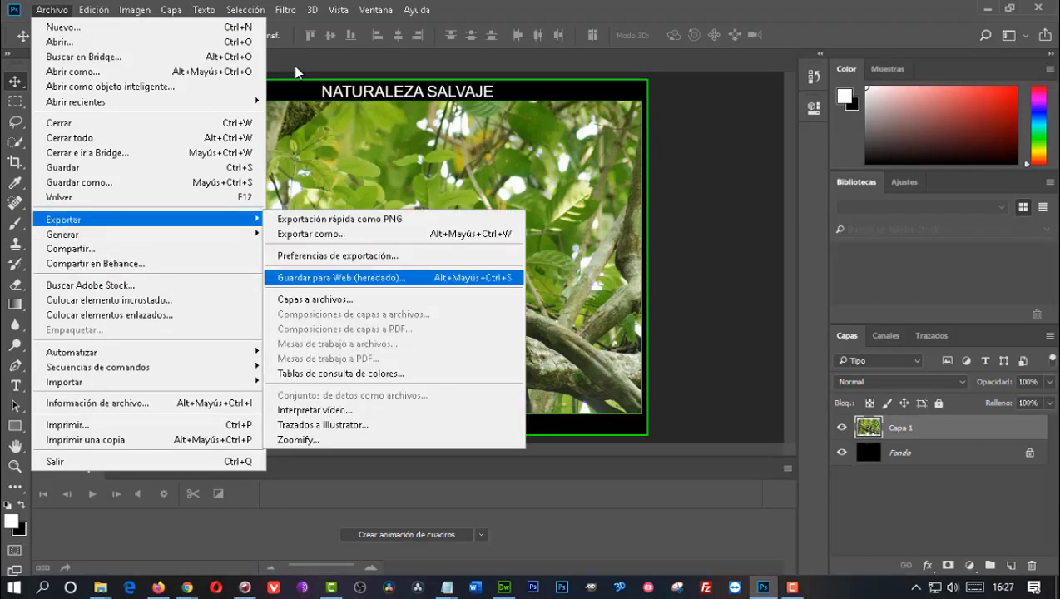
{"action": "left_click", "coordinate": [341, 277]}
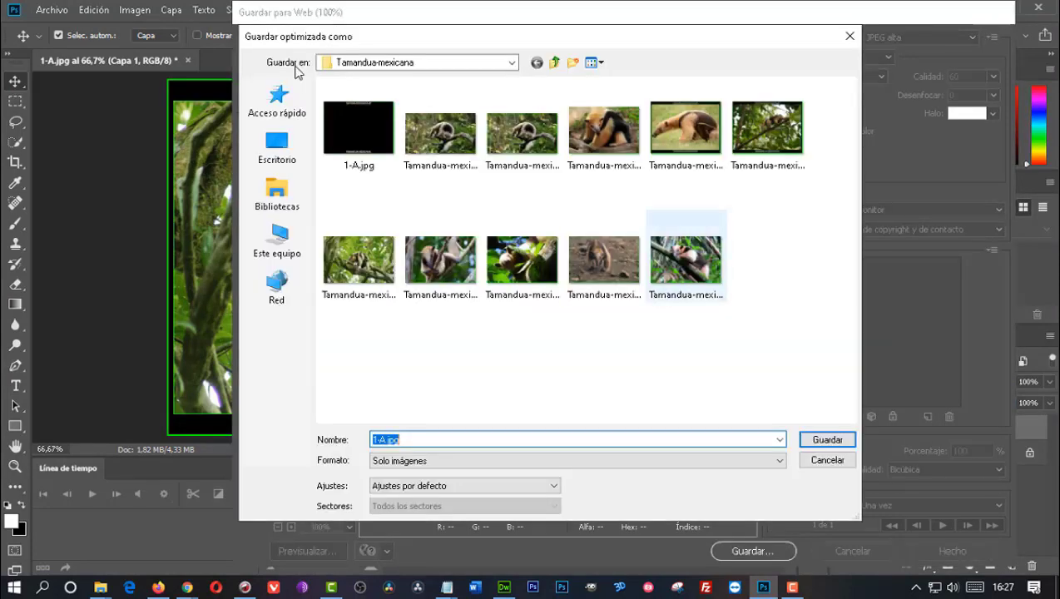
{"action": "left_click", "coordinate": [359, 260]}
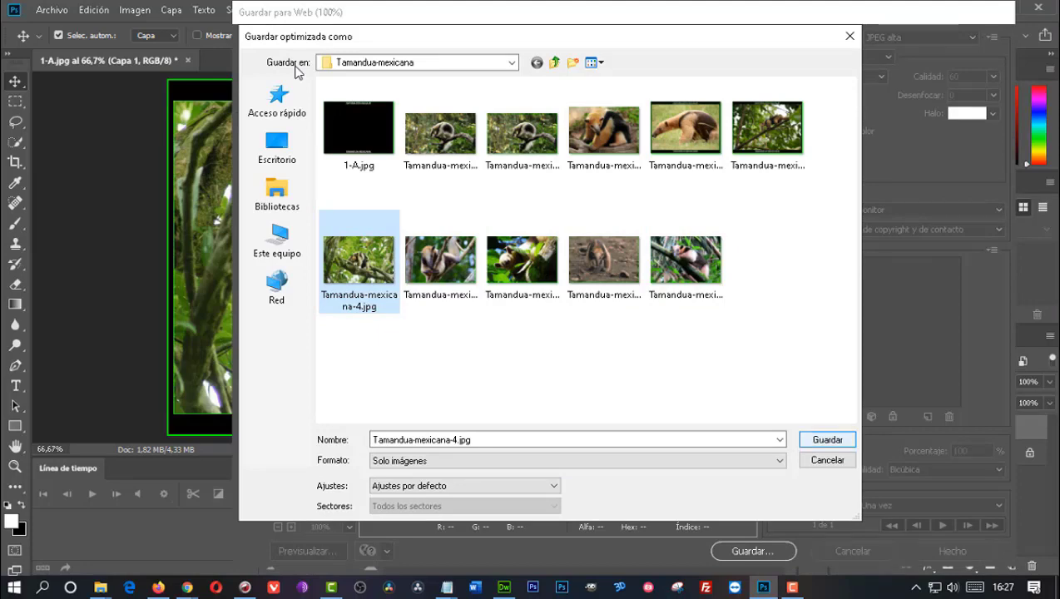
{"action": "key", "text": "Return"}
{"action": "key", "text": "Return"}
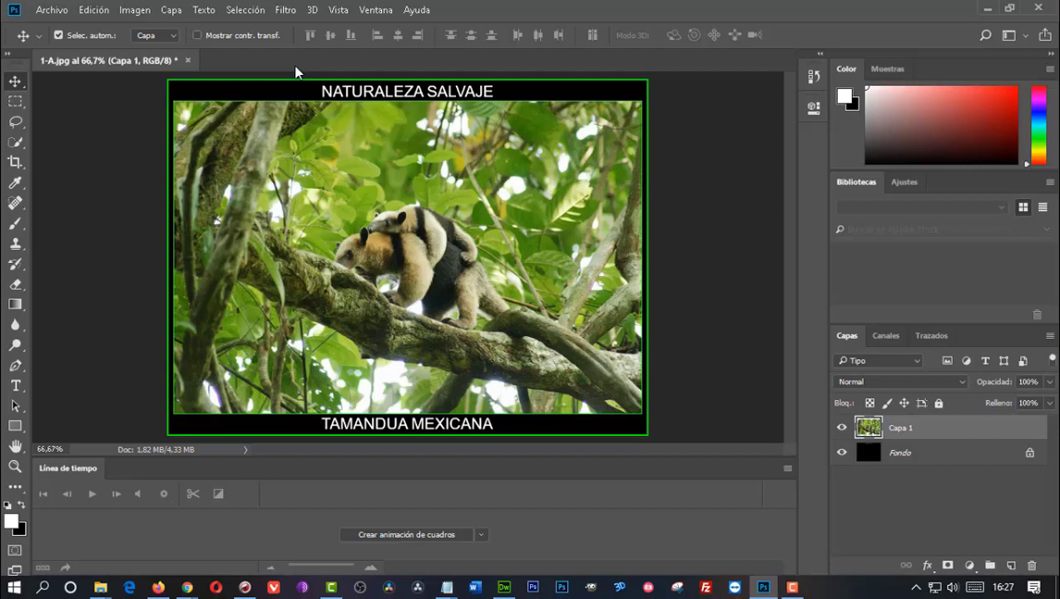
Switch to the Tamandua-mexicana folder in File Explorer and give Tamandua-mexicana-4.jpg a five-star rating in its property details.
{"action": "mouse_move", "coordinate": [99, 586]}
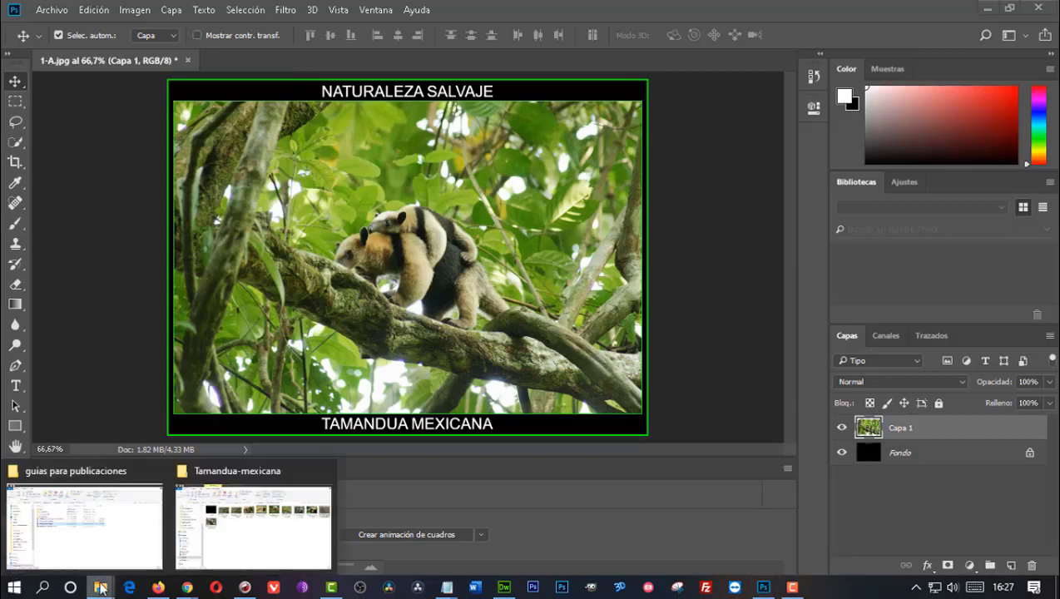
{"action": "left_click", "coordinate": [239, 549]}
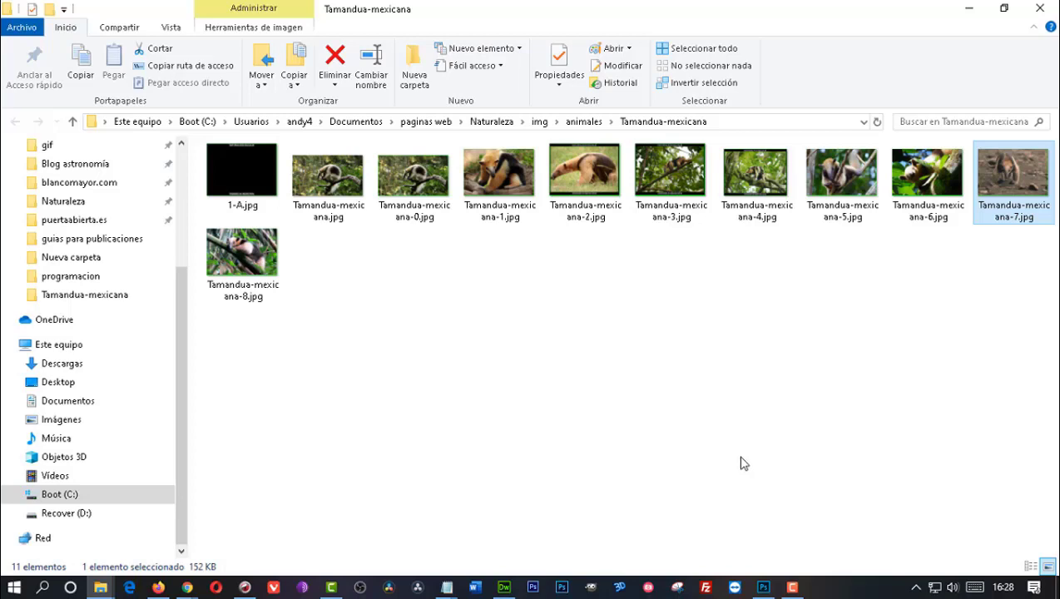
{"action": "right_click", "coordinate": [741, 183]}
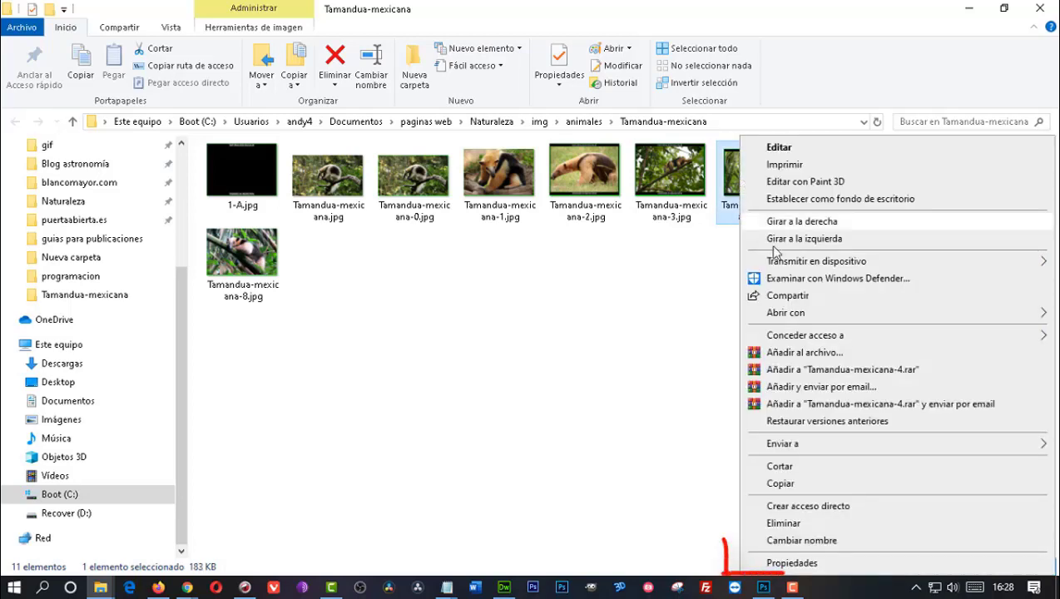
{"action": "left_click", "coordinate": [805, 564]}
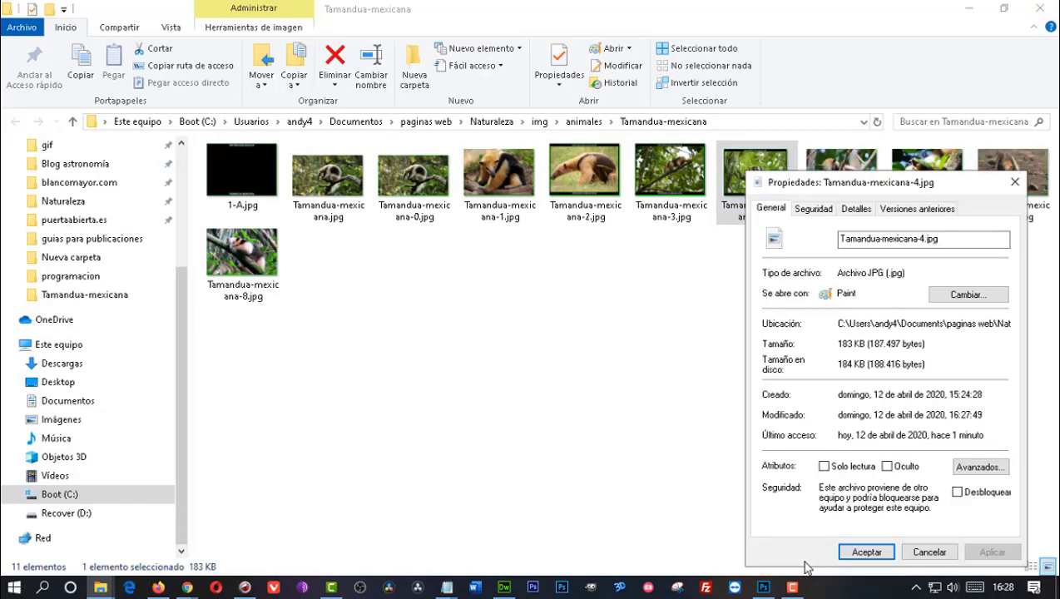
{"action": "left_click", "coordinate": [856, 211]}
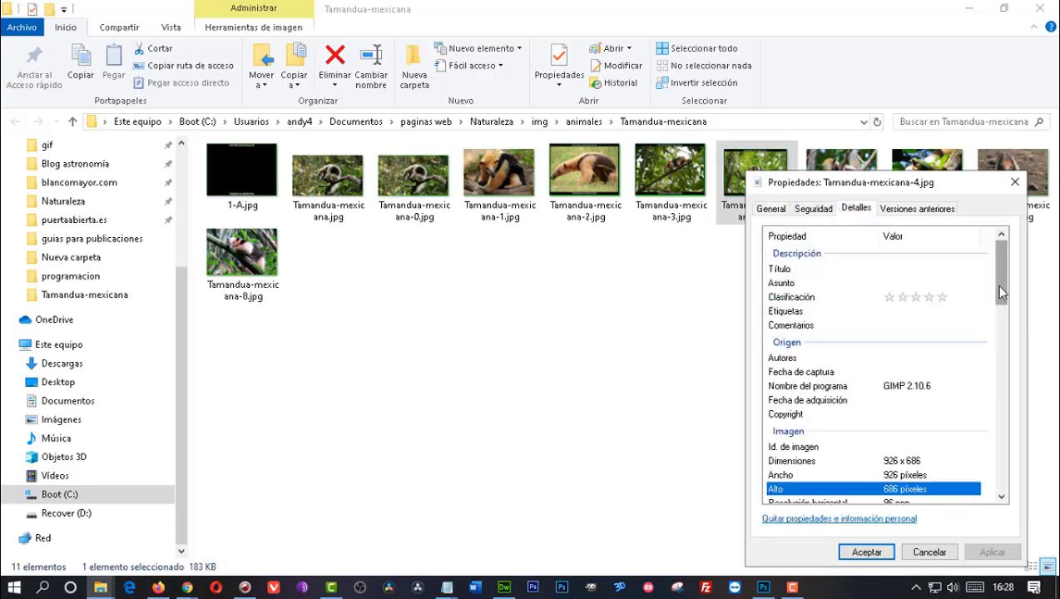
{"action": "left_click", "coordinate": [942, 300]}
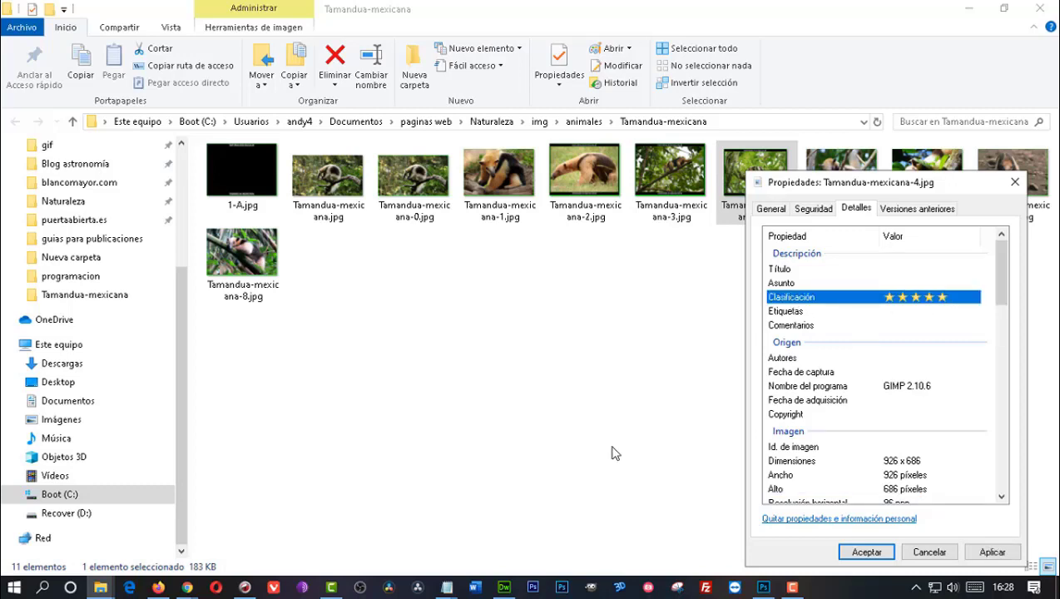
Copy "Tamandua mexicana" from the Notepad text document into the image's Título property.
{"action": "left_click", "coordinate": [447, 585]}
{"action": "left_click", "coordinate": [512, 547]}
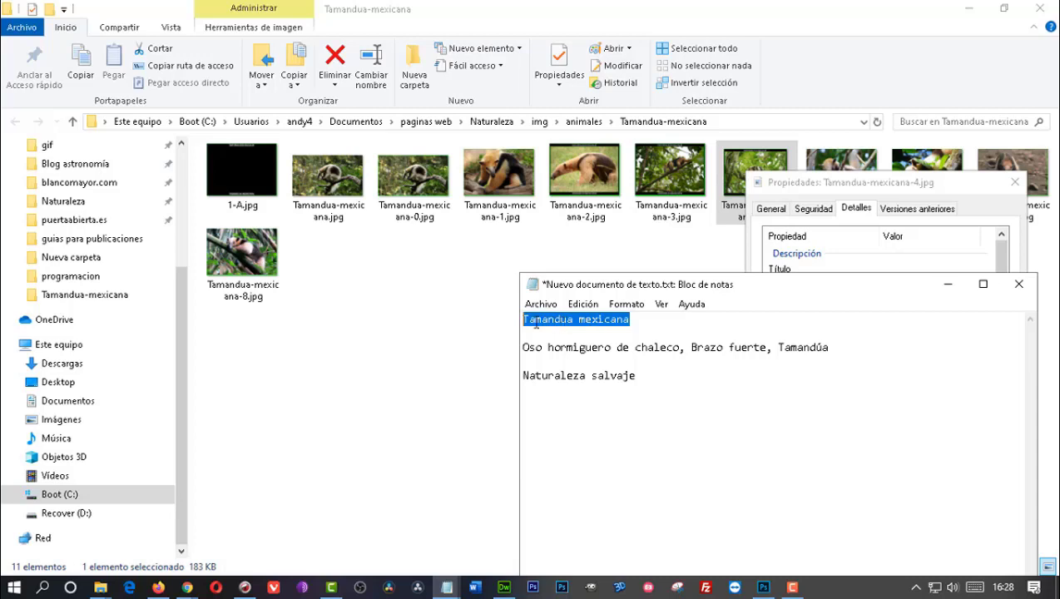
{"action": "right_click", "coordinate": [588, 321]}
{"action": "left_click", "coordinate": [631, 371]}
{"action": "left_click", "coordinate": [834, 270]}
{"action": "left_click", "coordinate": [875, 267]}
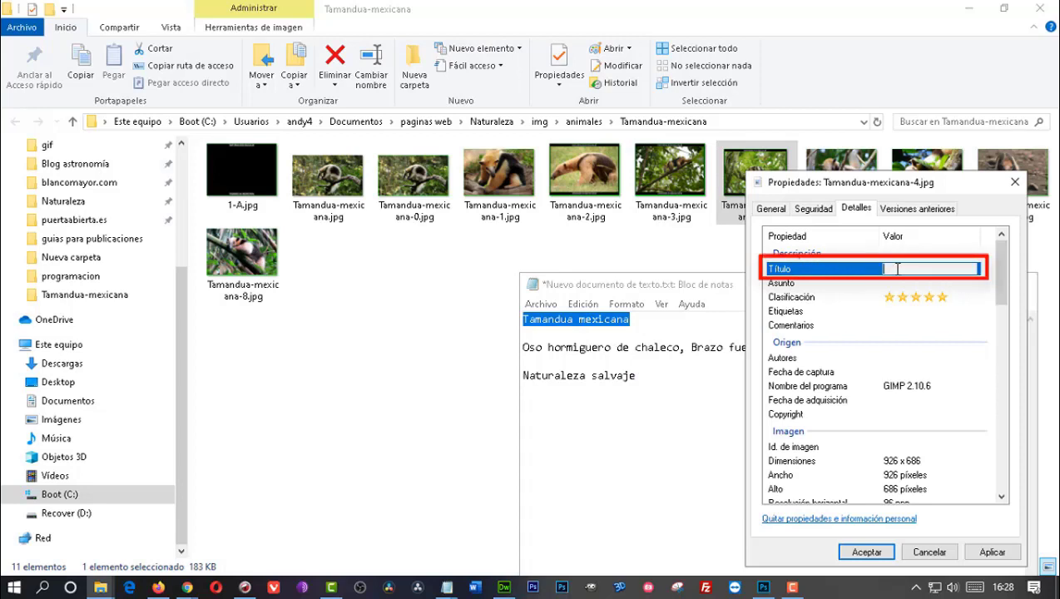
{"action": "right_click", "coordinate": [887, 268]}
{"action": "left_click", "coordinate": [873, 336]}
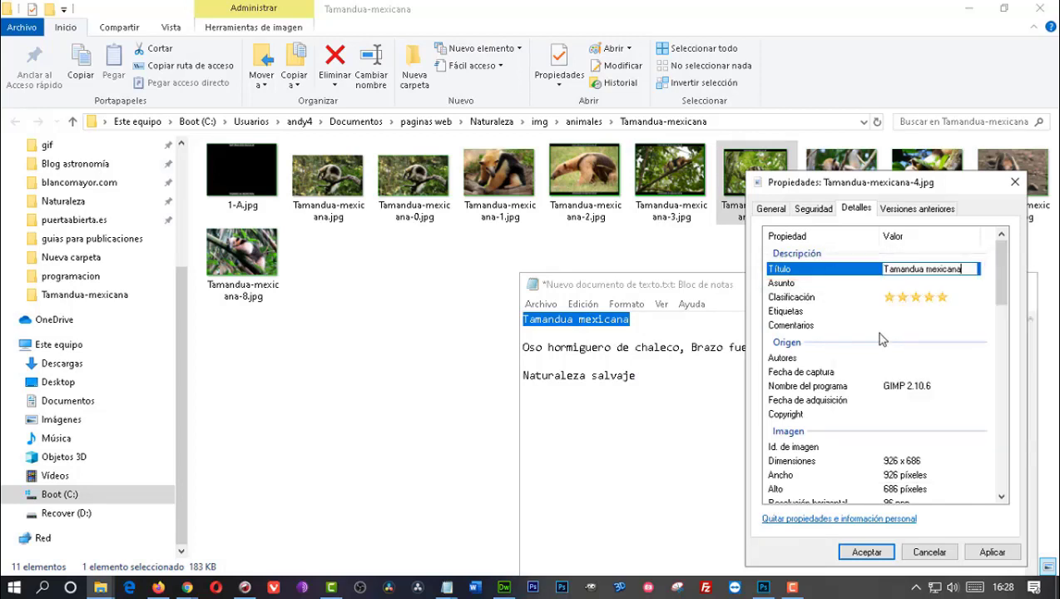
Fill the Asunto property with "Oso hormiguero de chaleco, Brazo fuerte, Tamandúa" copied from the Notepad document.
{"action": "left_click", "coordinate": [895, 286]}
{"action": "left_click", "coordinate": [627, 346]}
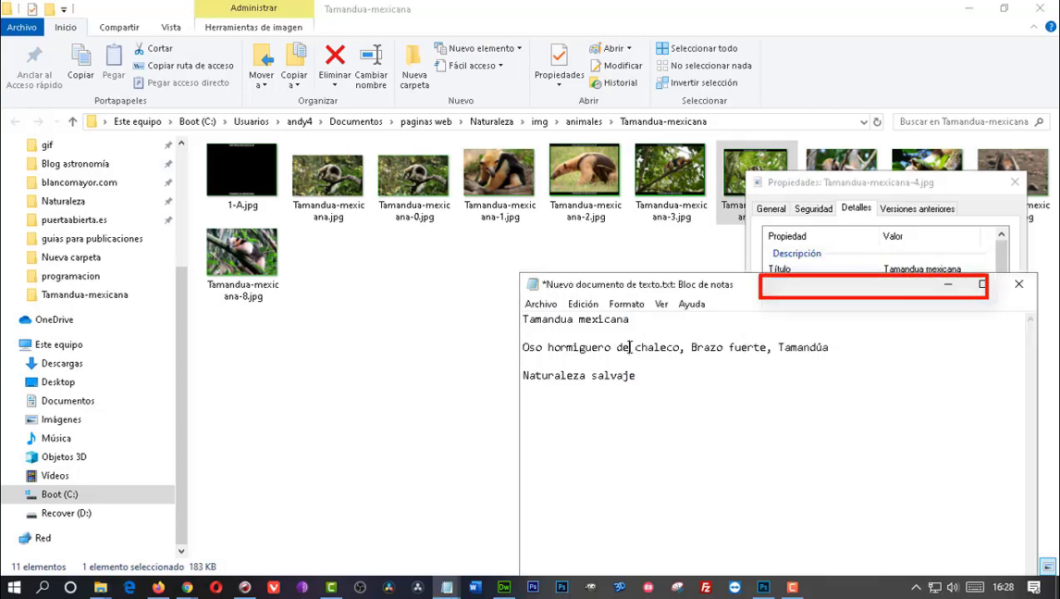
{"action": "left_click_drag", "start_coordinate": [829, 348], "coordinate": [521, 349]}
{"action": "key", "text": "ctrl+c"}
{"action": "right_click", "coordinate": [542, 345]}
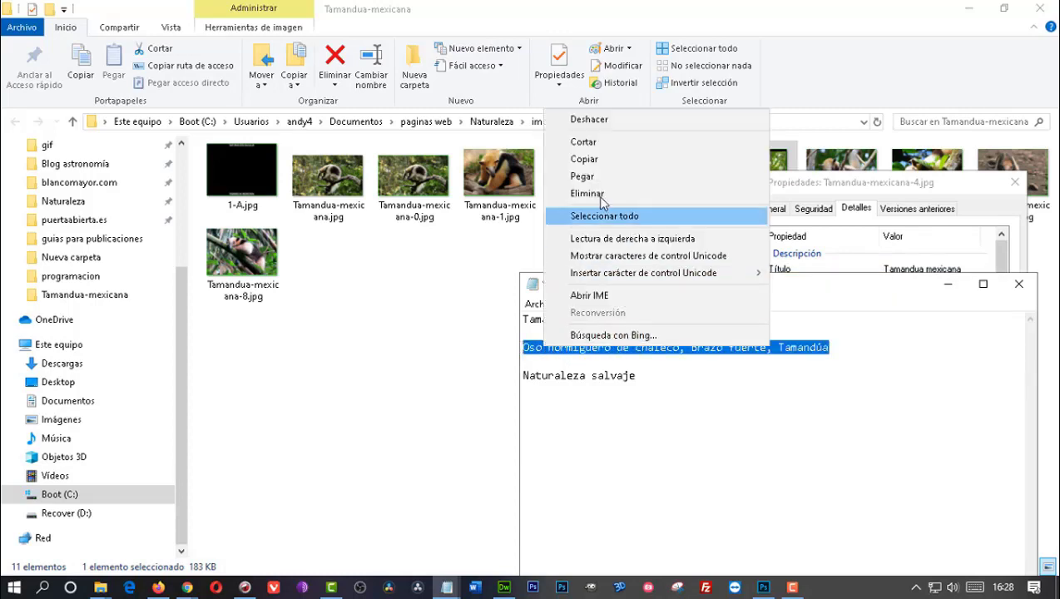
{"action": "left_click", "coordinate": [595, 163]}
{"action": "left_click", "coordinate": [946, 284]}
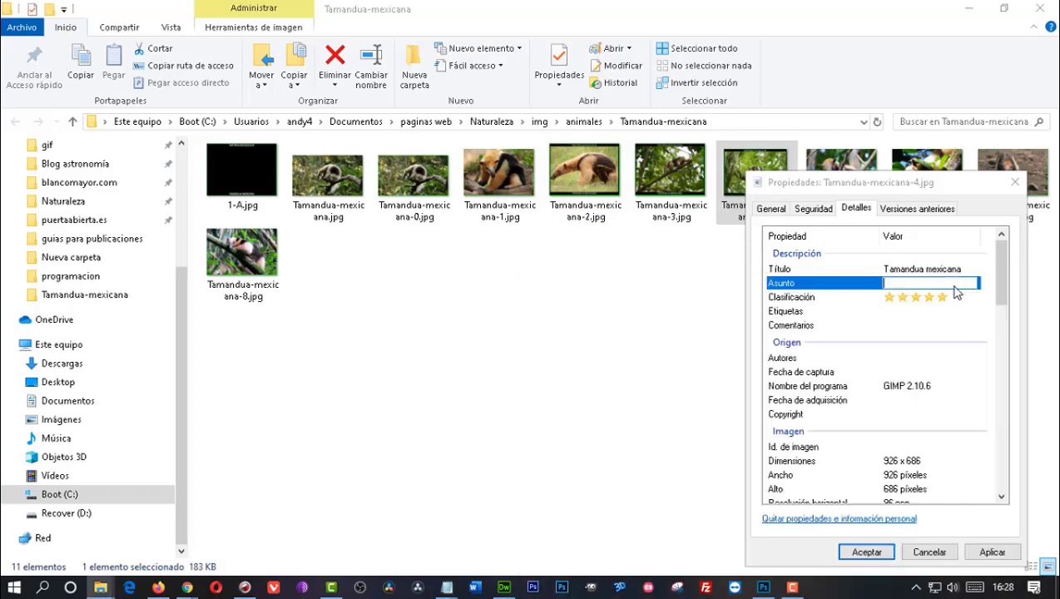
{"action": "right_click", "coordinate": [897, 282]}
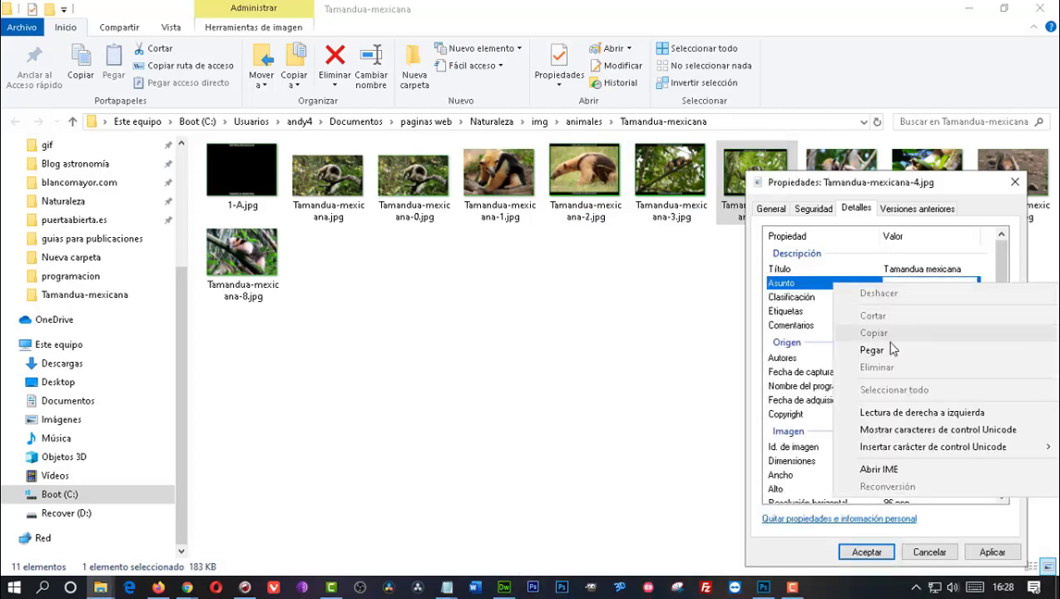
{"action": "left_click", "coordinate": [887, 351]}
Copy "Tamandua mexicana" from the Notepad document and enter it as the first tag in Etiquetas.
{"action": "left_click", "coordinate": [893, 313]}
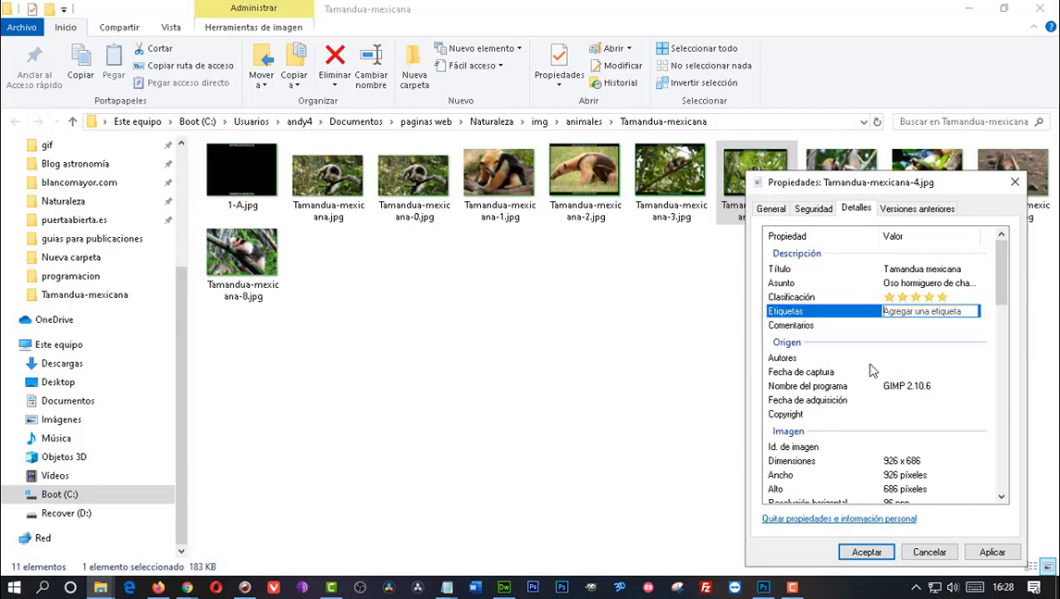
{"action": "mouse_move", "coordinate": [456, 588]}
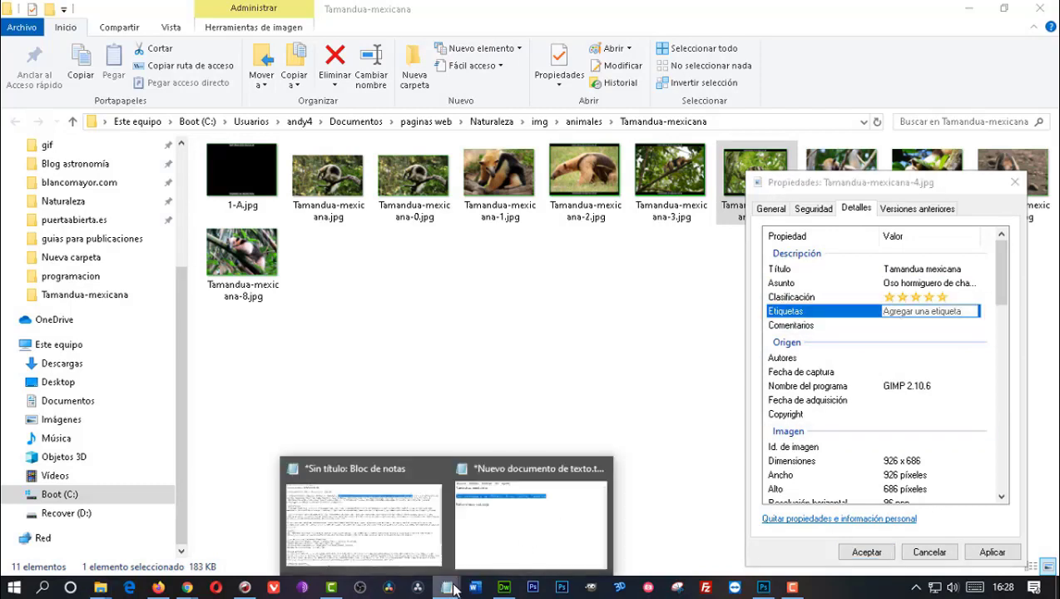
{"action": "left_click", "coordinate": [499, 535]}
{"action": "left_click_drag", "start_coordinate": [630, 319], "coordinate": [527, 319]}
{"action": "right_click", "coordinate": [527, 319]}
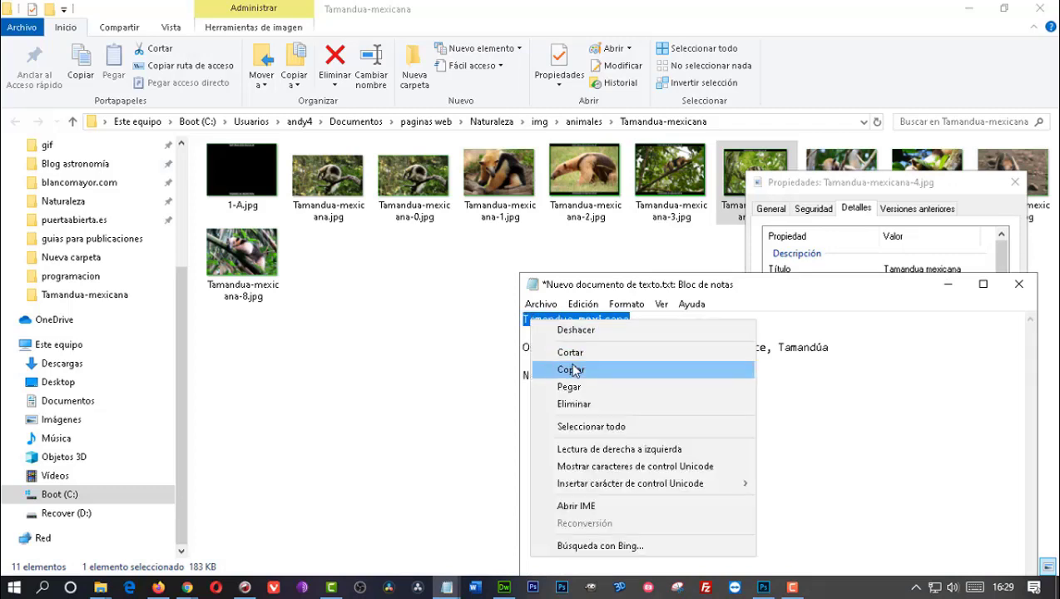
{"action": "left_click", "coordinate": [574, 369]}
{"action": "left_click", "coordinate": [948, 283]}
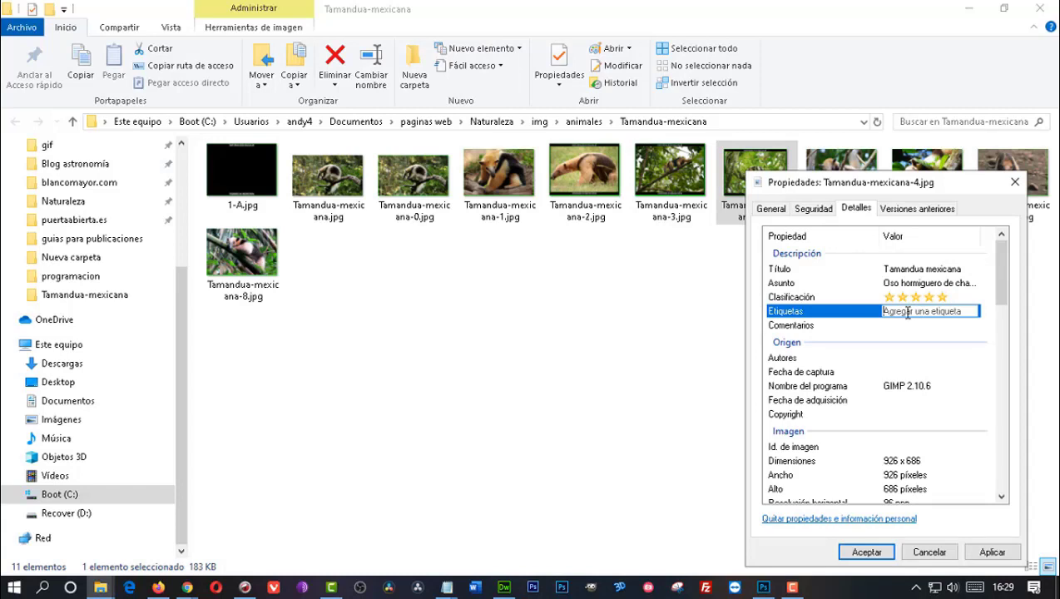
{"action": "key", "text": "ctrl+v"}
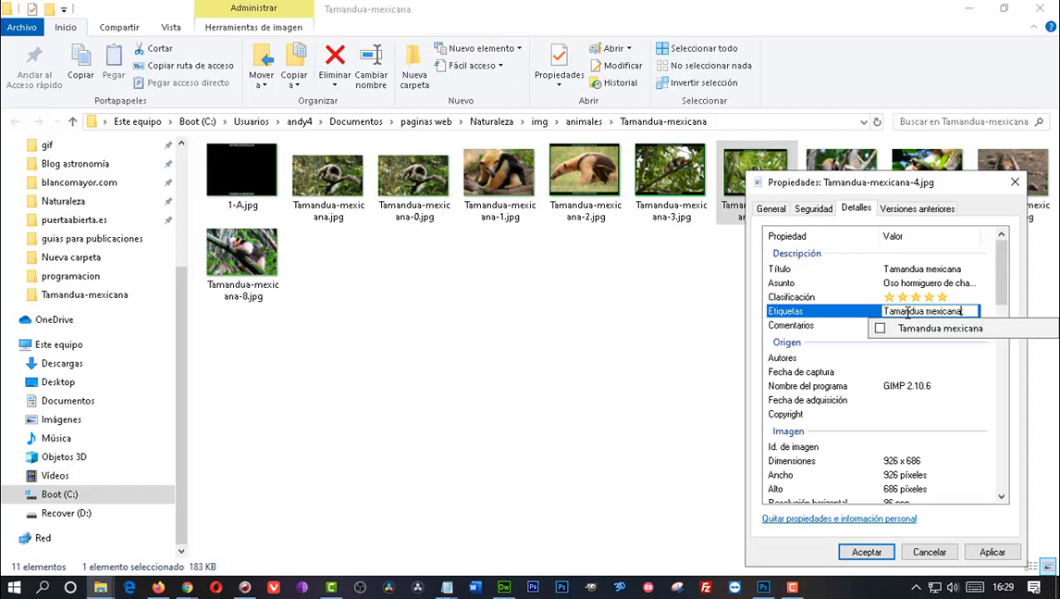
Add the suggested tag "animales mamíferos" after the first tag in Etiquetas.
{"action": "left_click", "coordinate": [970, 312]}
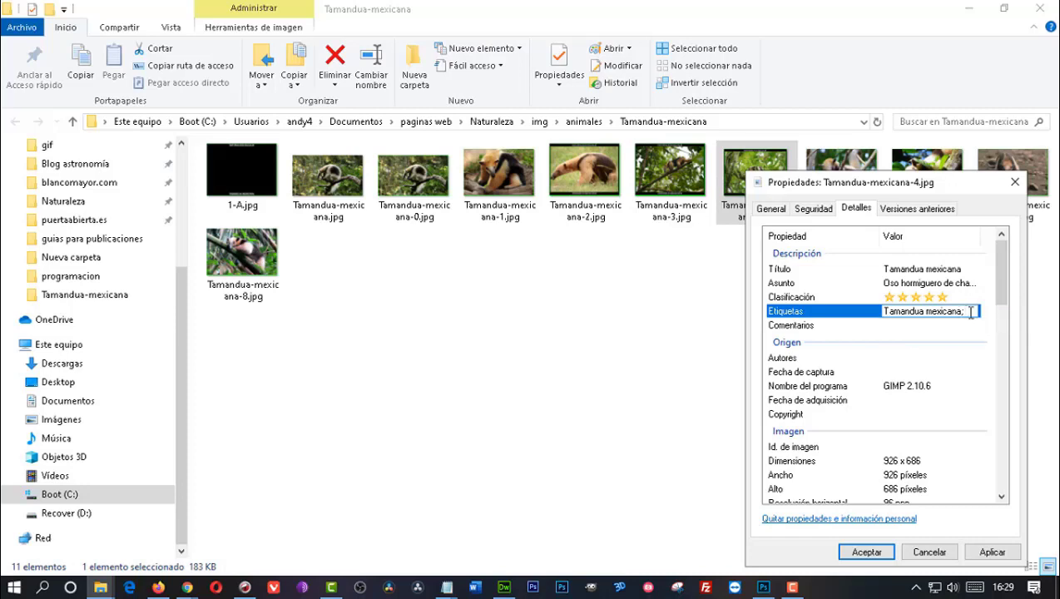
{"action": "type", "text": "M"}
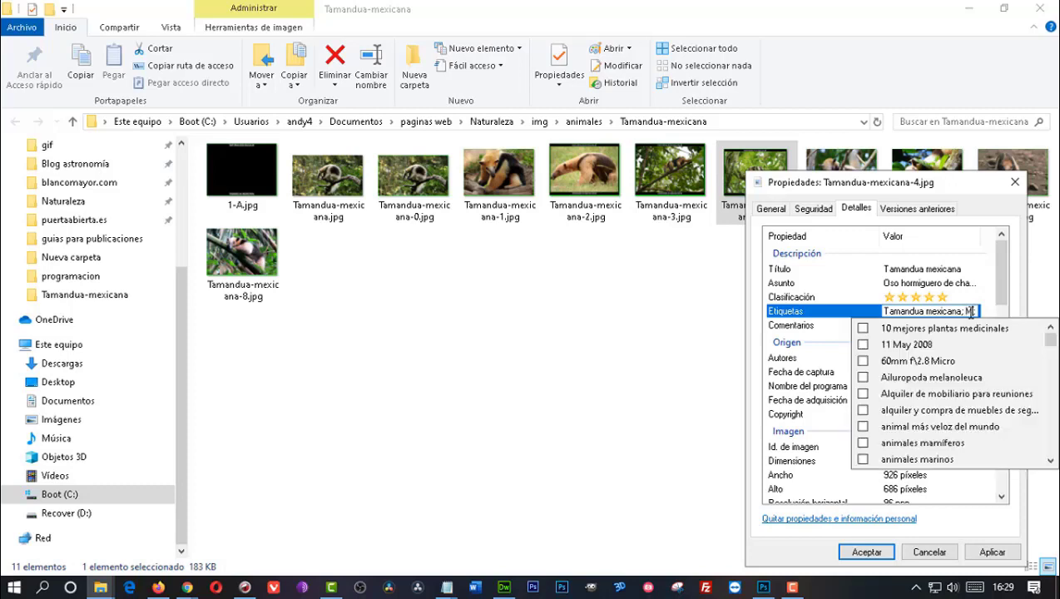
{"action": "type", "text": "a;"}
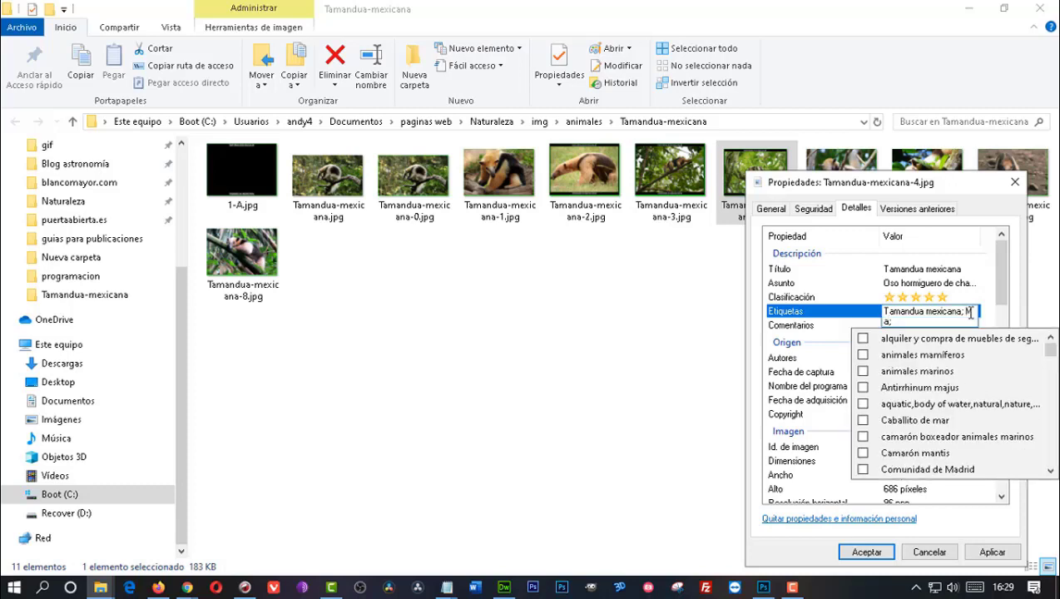
{"action": "left_click", "coordinate": [864, 356]}
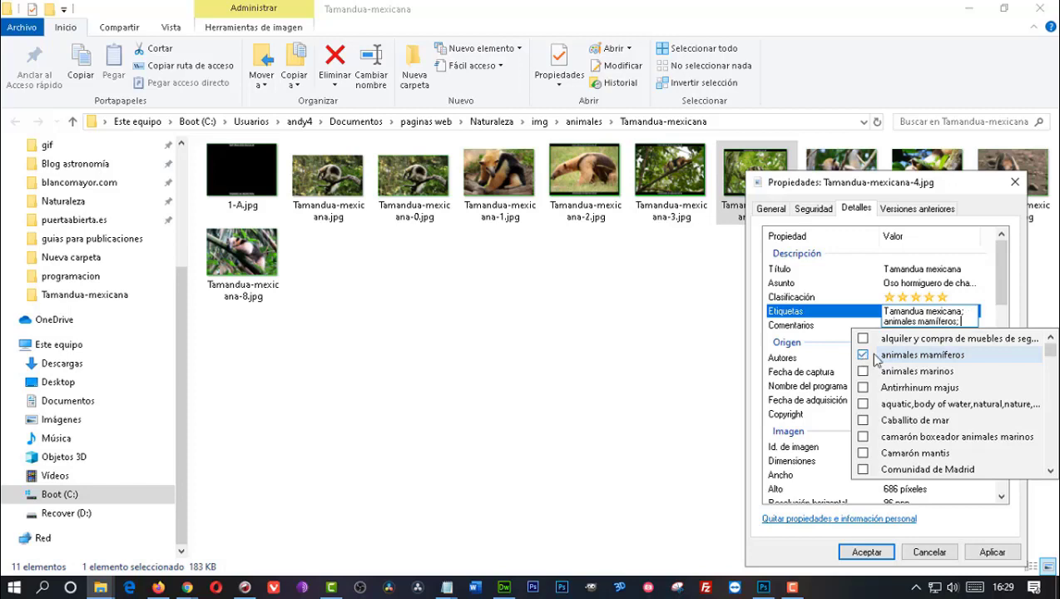
Add the suggested tag "mamífero" as the third entry in Etiquetas.
{"action": "left_click", "coordinate": [972, 321]}
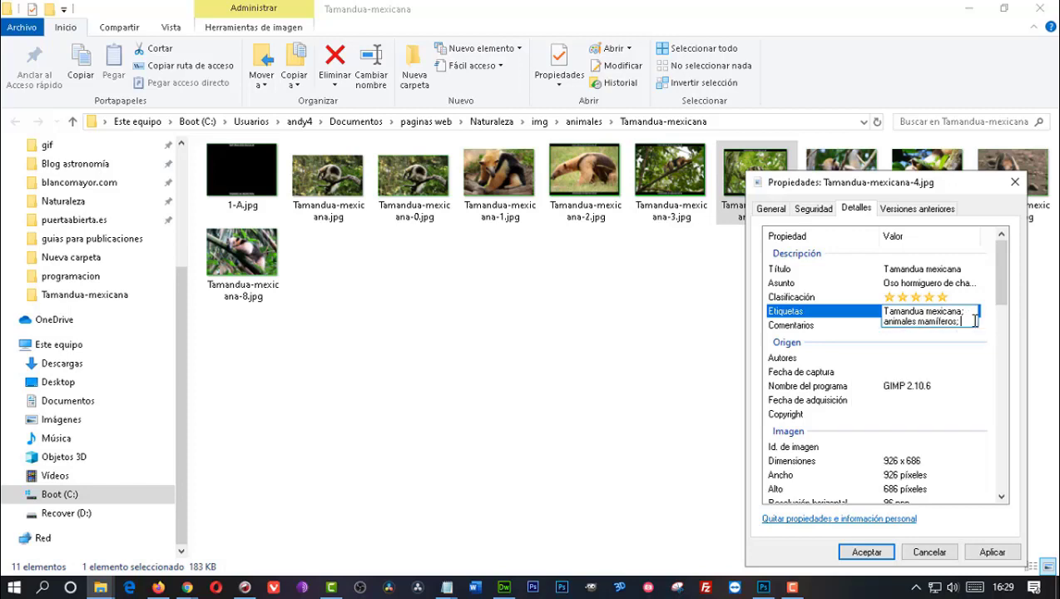
{"action": "type", "text": "mam"}
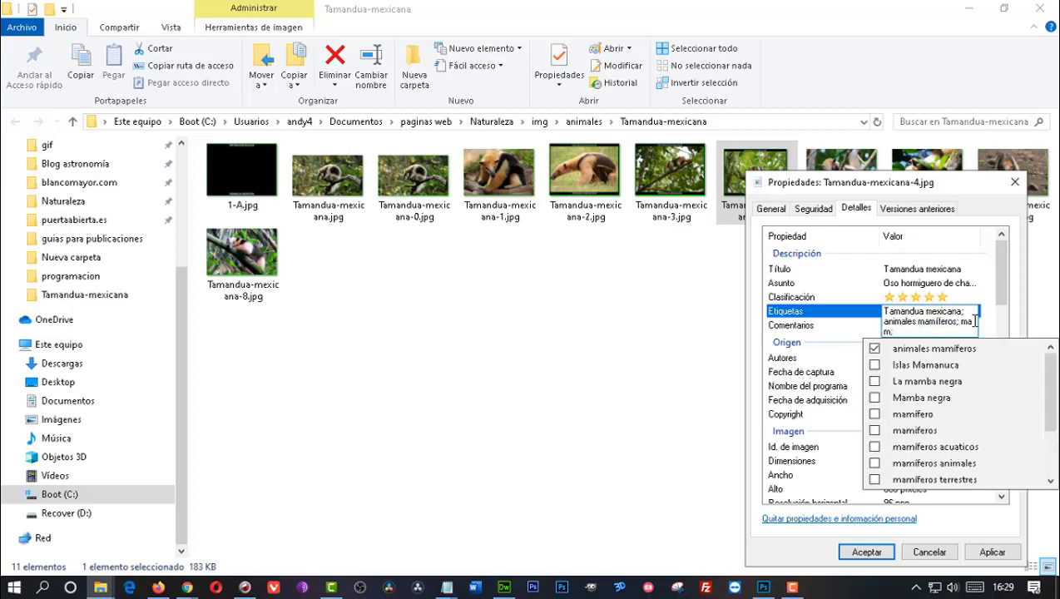
{"action": "type", "text": "i"}
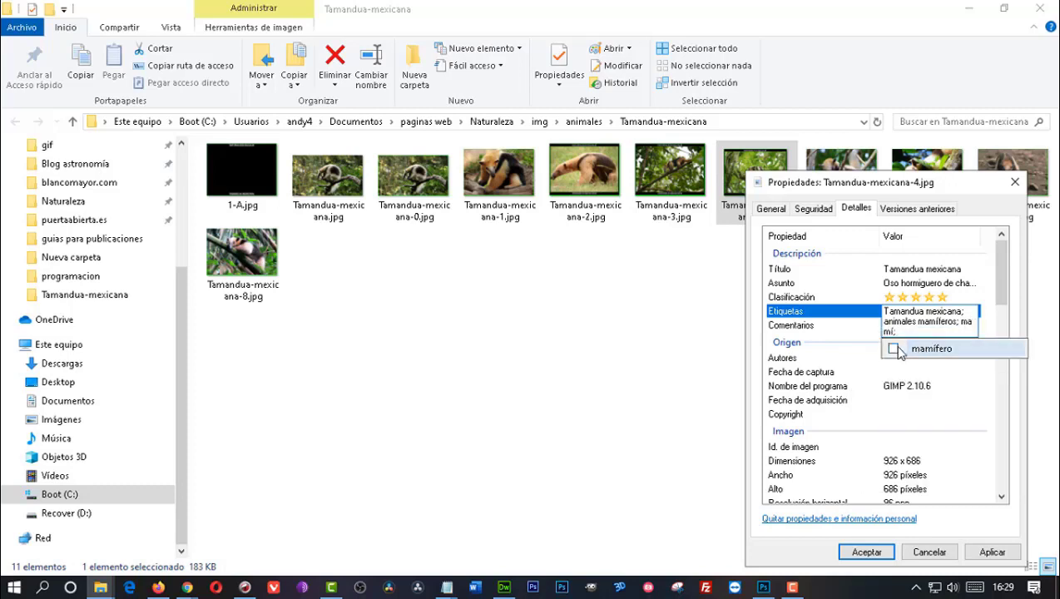
{"action": "left_click", "coordinate": [895, 351]}
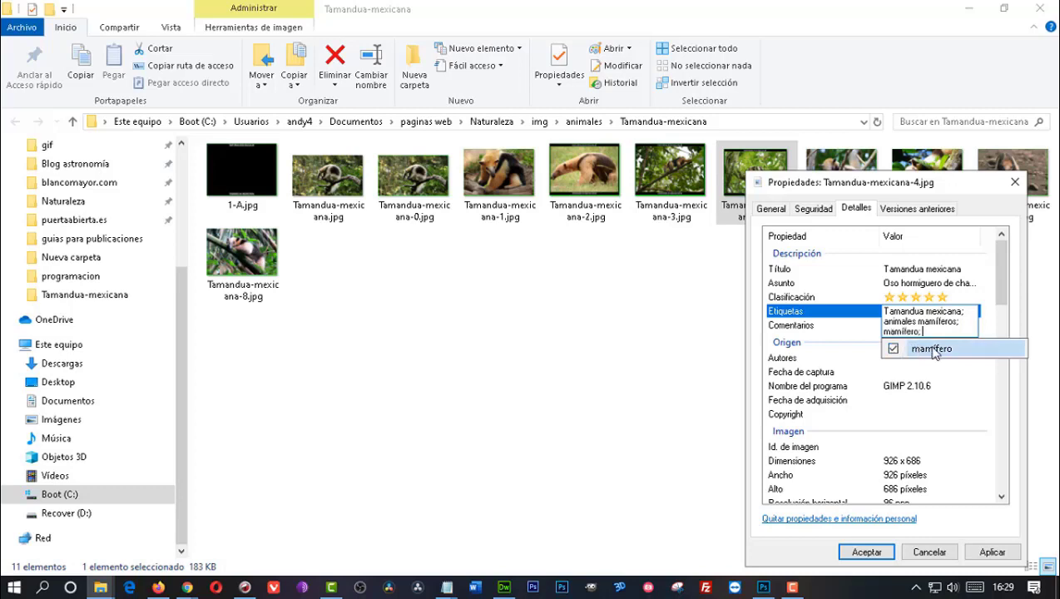
Finish the Etiquetas entry and copy "Tamandua mexicana es una especie de mamífero piloso de la familia Myrmecophagidae" from the untitled Notepad document.
{"action": "left_click", "coordinate": [957, 386]}
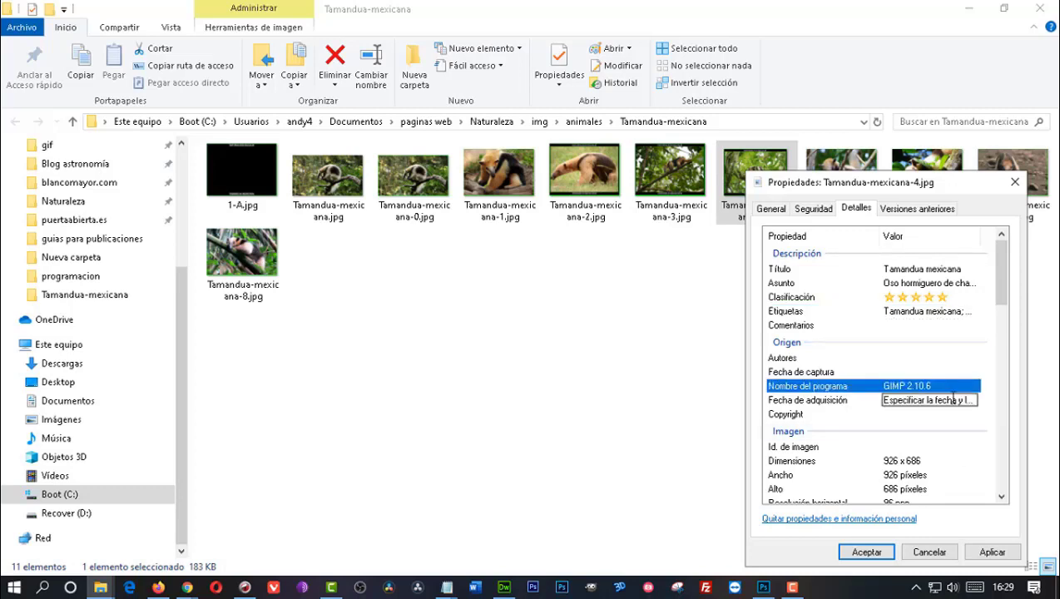
{"action": "left_click", "coordinate": [912, 338]}
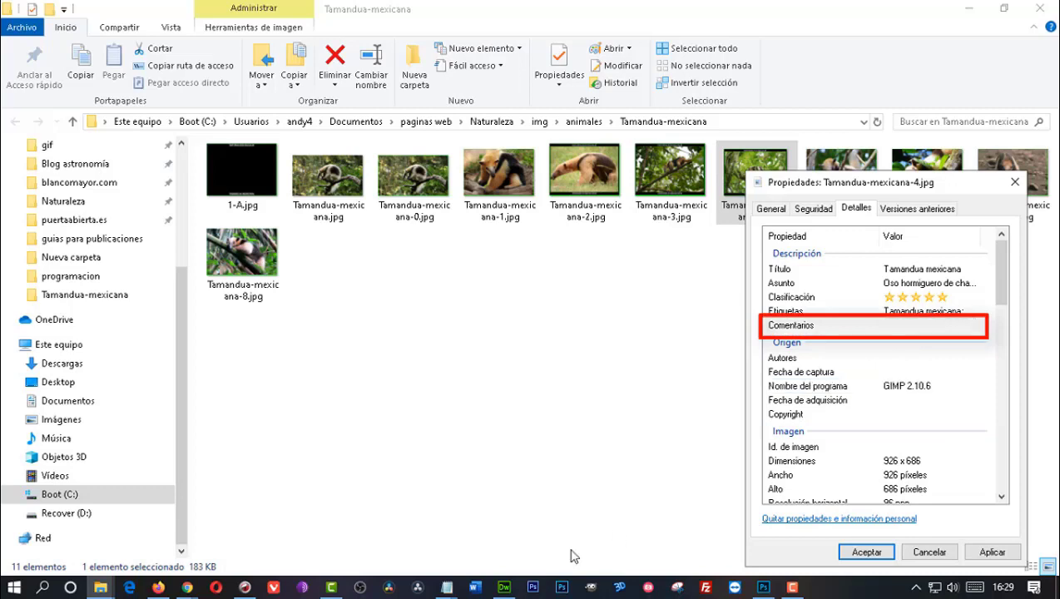
{"action": "mouse_move", "coordinate": [336, 589]}
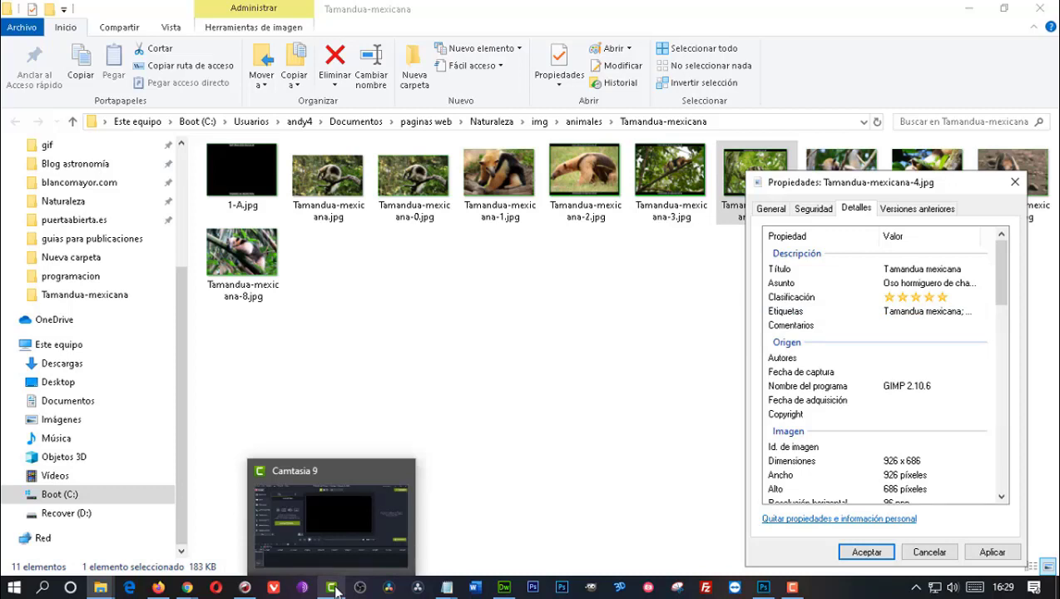
{"action": "mouse_move", "coordinate": [446, 587]}
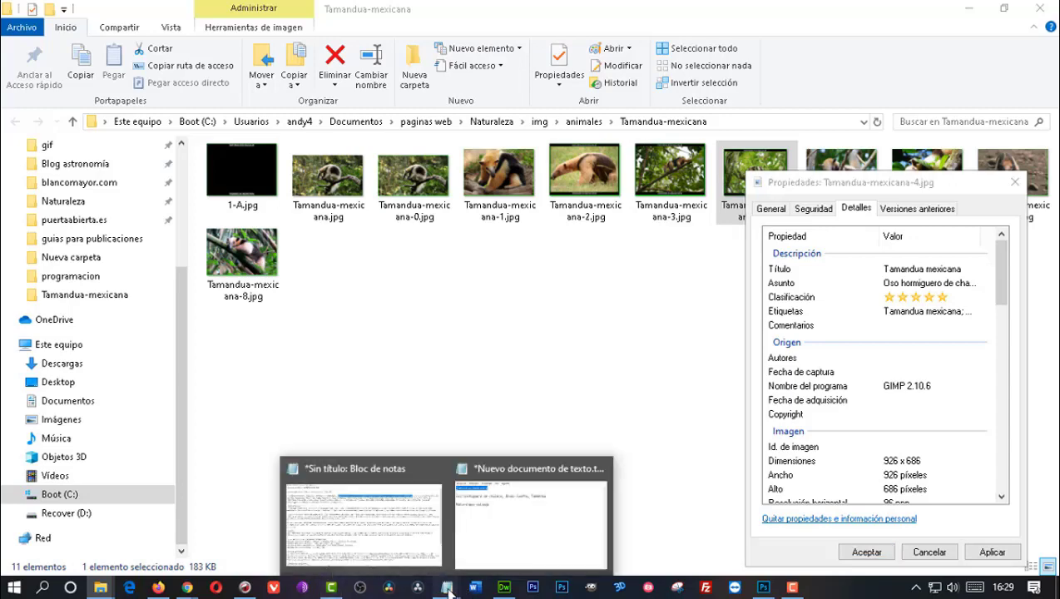
{"action": "left_click", "coordinate": [403, 539]}
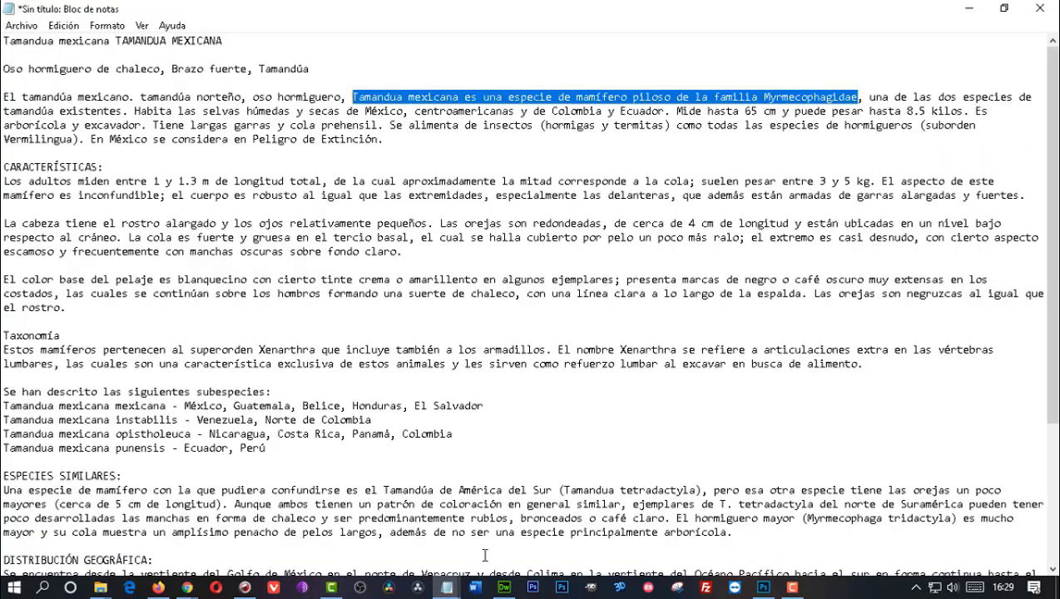
{"action": "right_click", "coordinate": [617, 92]}
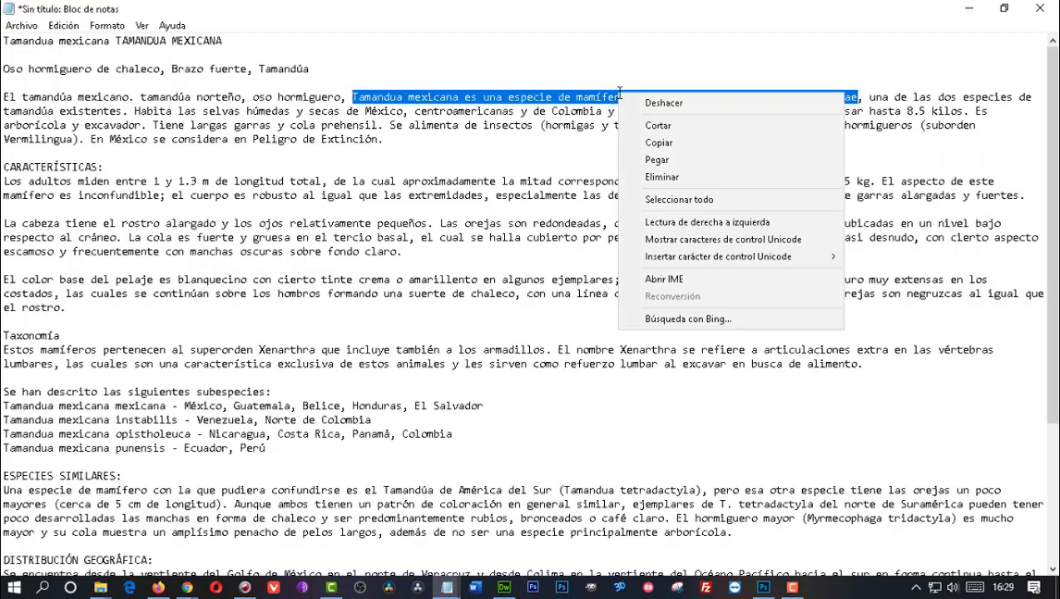
{"action": "left_click", "coordinate": [658, 143]}
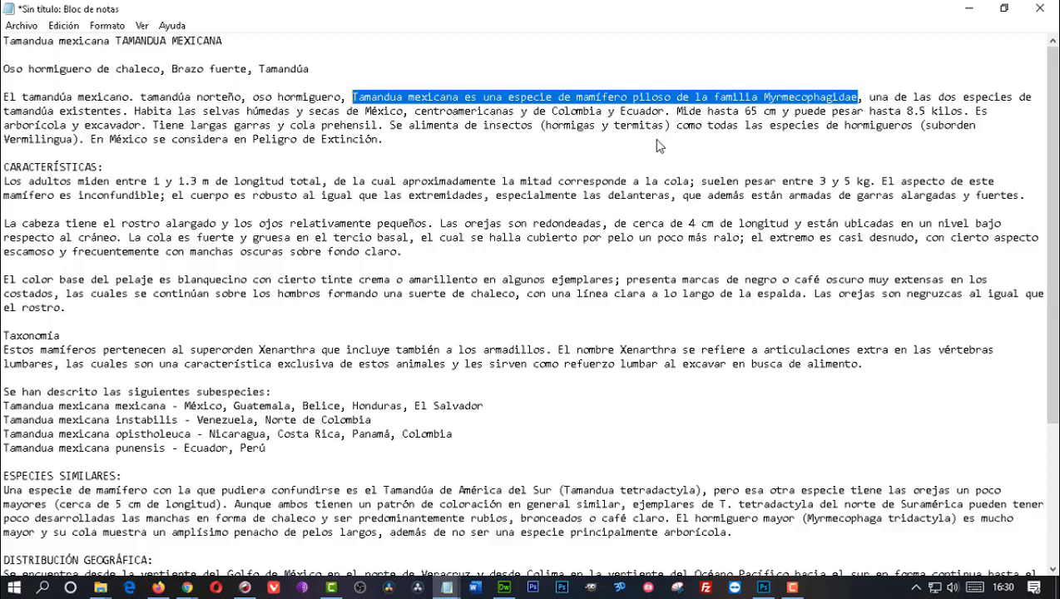
{"action": "right_click", "coordinate": [668, 91]}
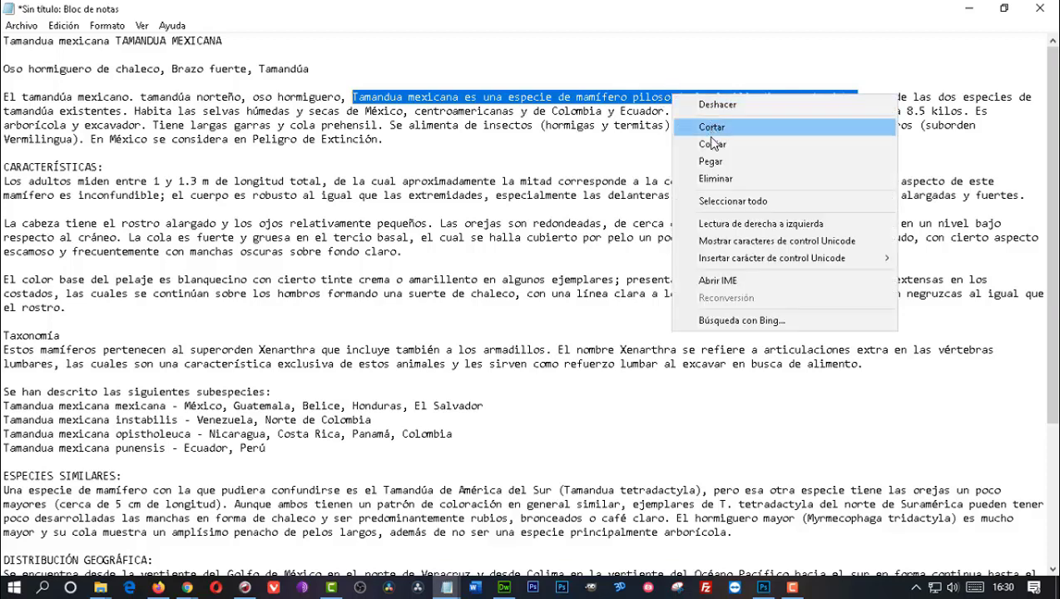
{"action": "left_click", "coordinate": [712, 141]}
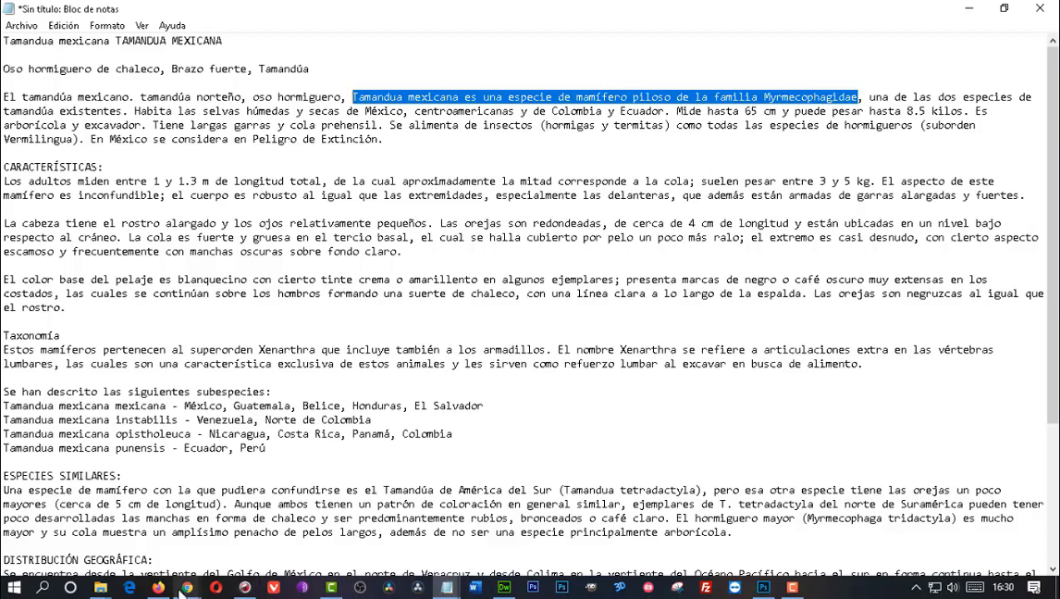
Return to the Tamandua-mexicana-4.jpg properties and paste the copied sentence into Comentarios.
{"action": "left_click", "coordinate": [101, 588]}
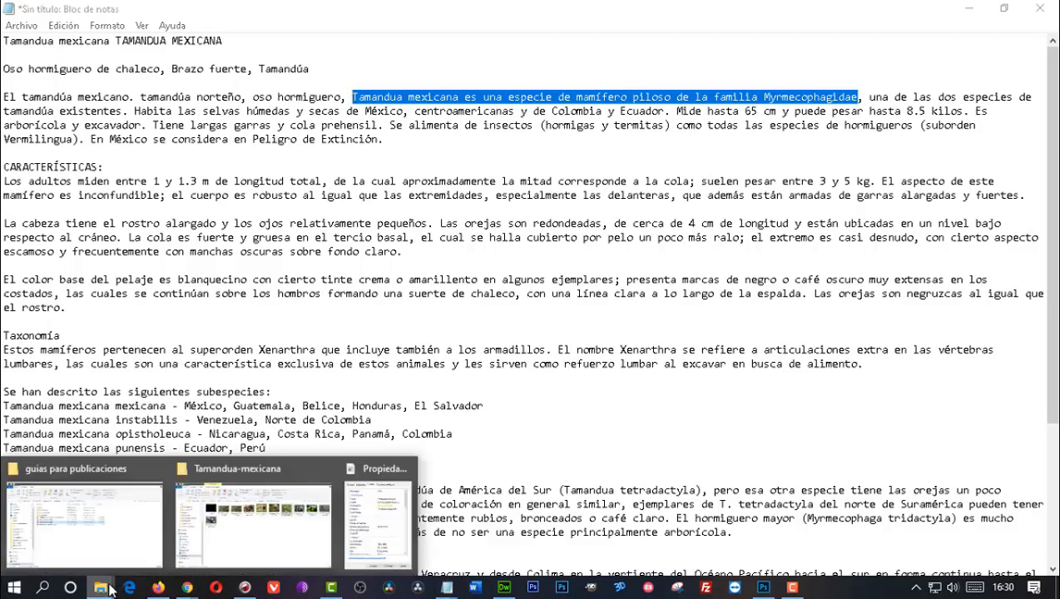
{"action": "left_click", "coordinate": [379, 539]}
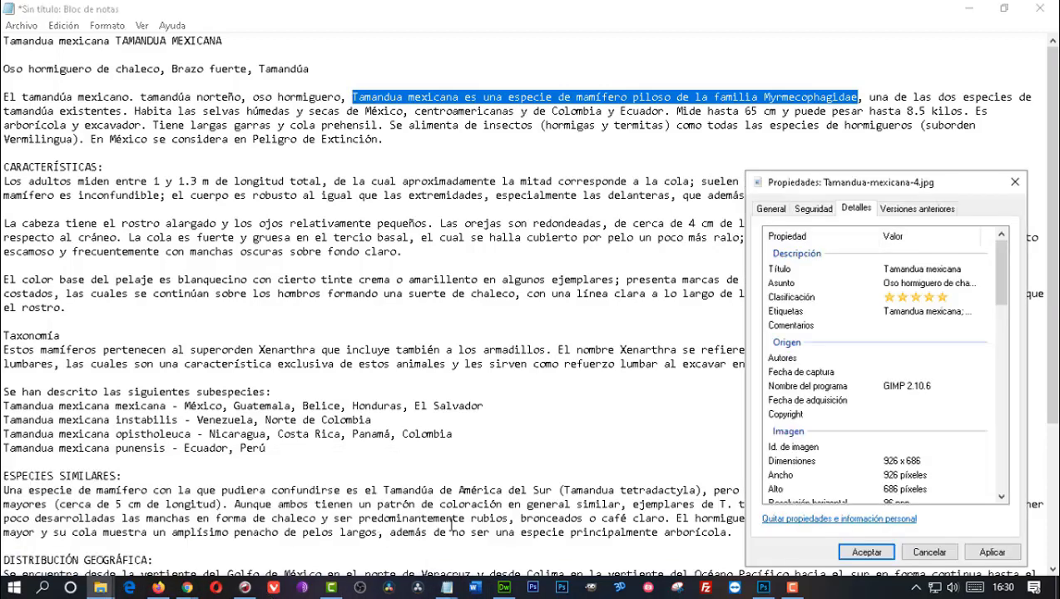
{"action": "left_click", "coordinate": [902, 326]}
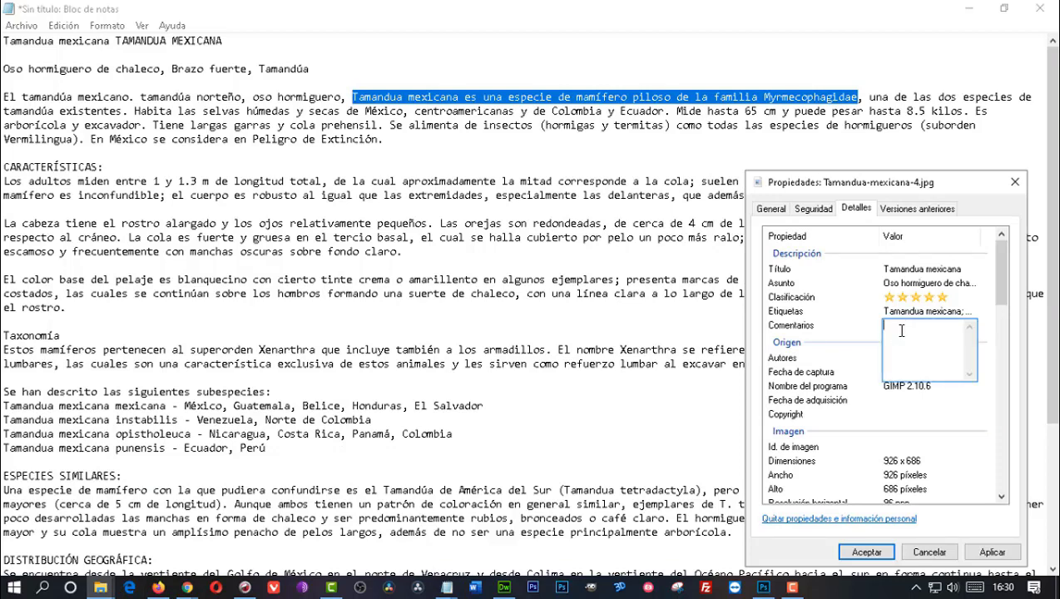
{"action": "key", "text": "ctrl+v"}
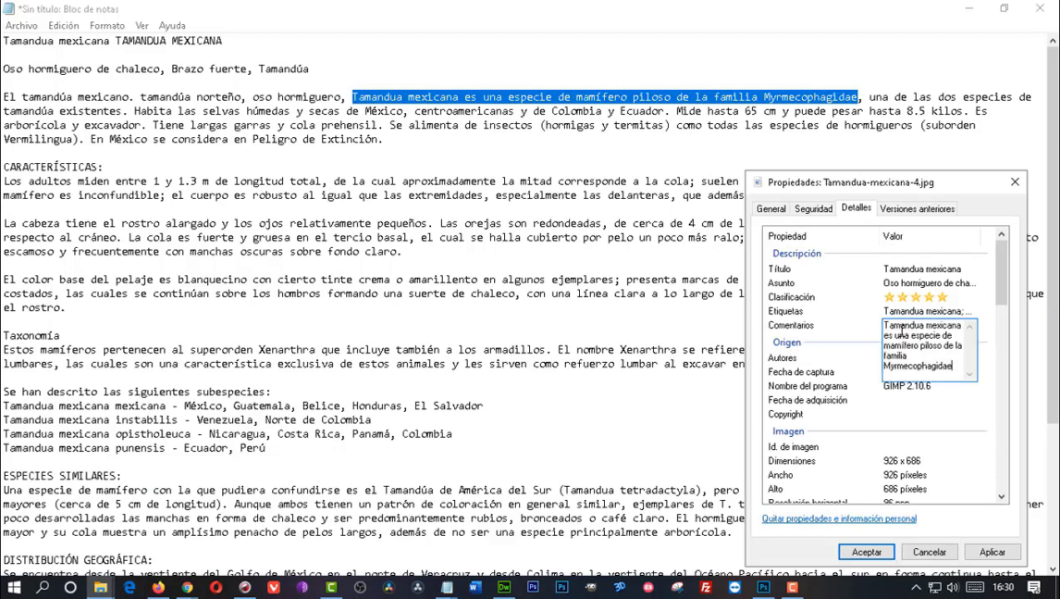
{"action": "left_click", "coordinate": [957, 414]}
Set the Autores property to the suggested author "Naturaleza salvaje".
{"action": "left_click", "coordinate": [891, 358]}
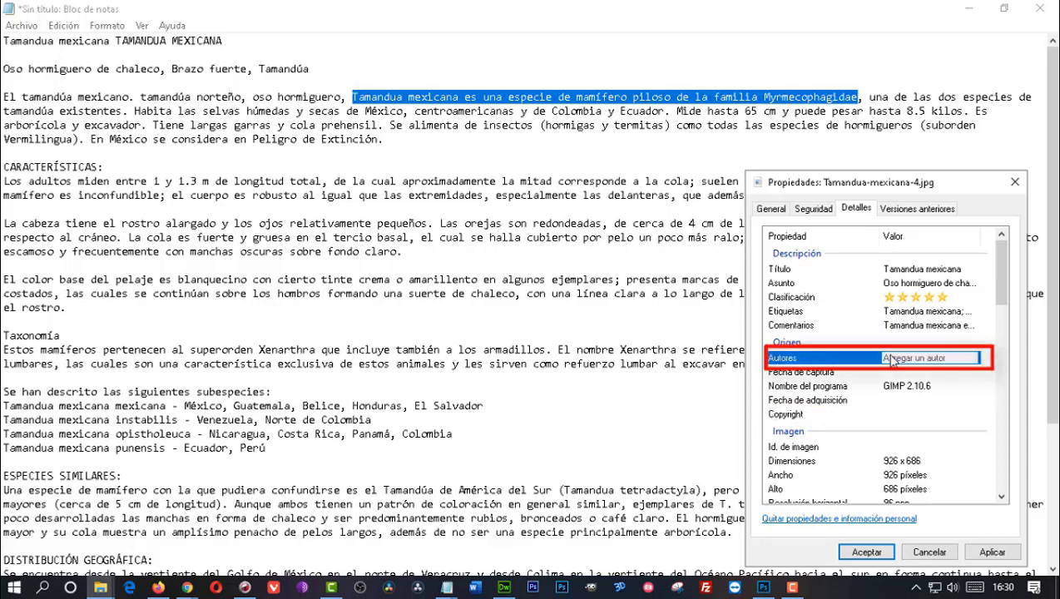
{"action": "type", "text": "N"}
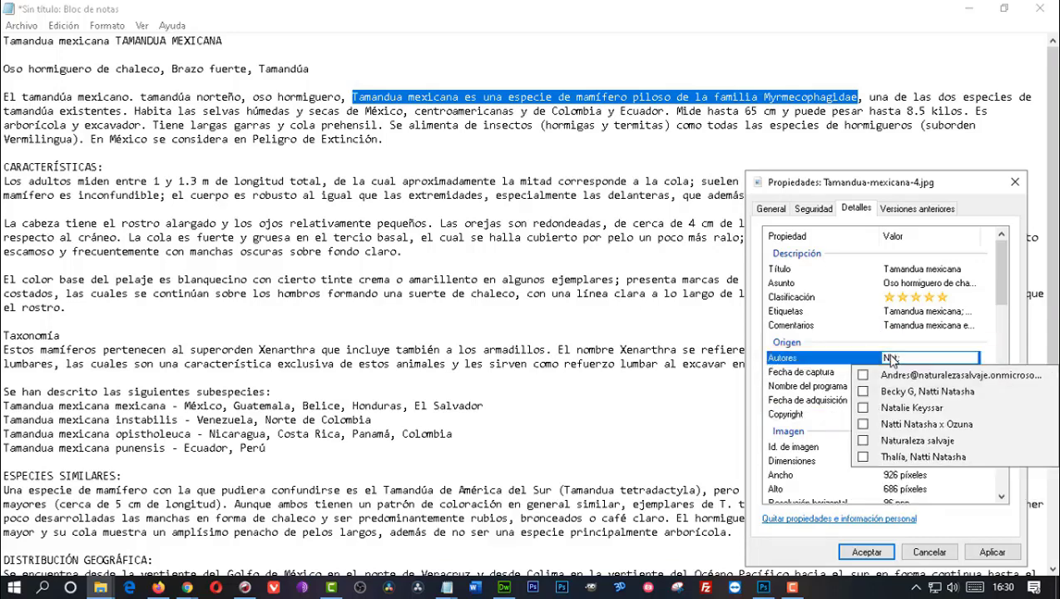
{"action": "type", "text": "atu"}
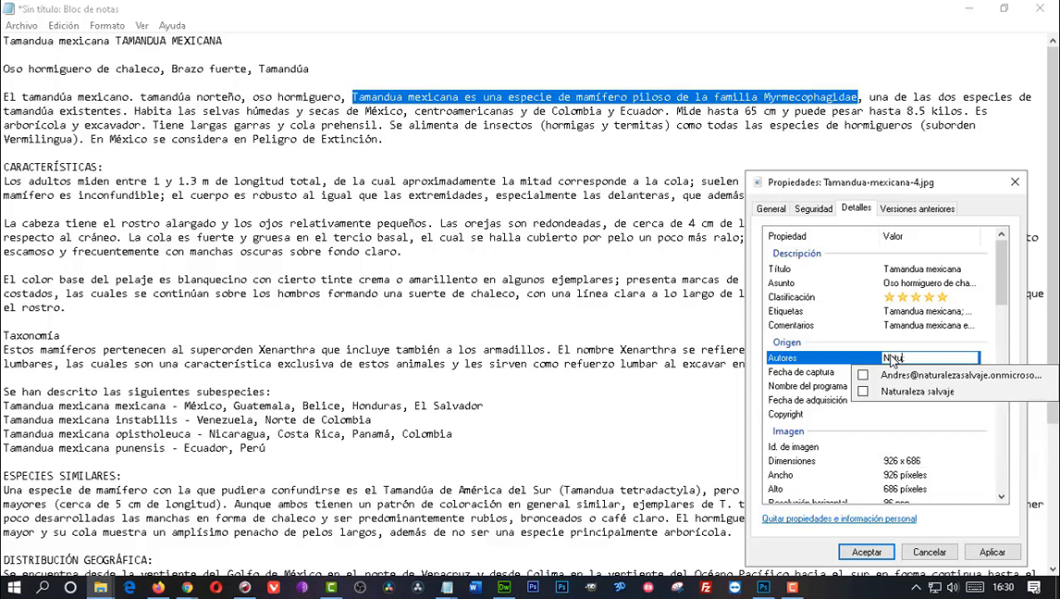
{"action": "type", "text": "raleza salvaje;"}
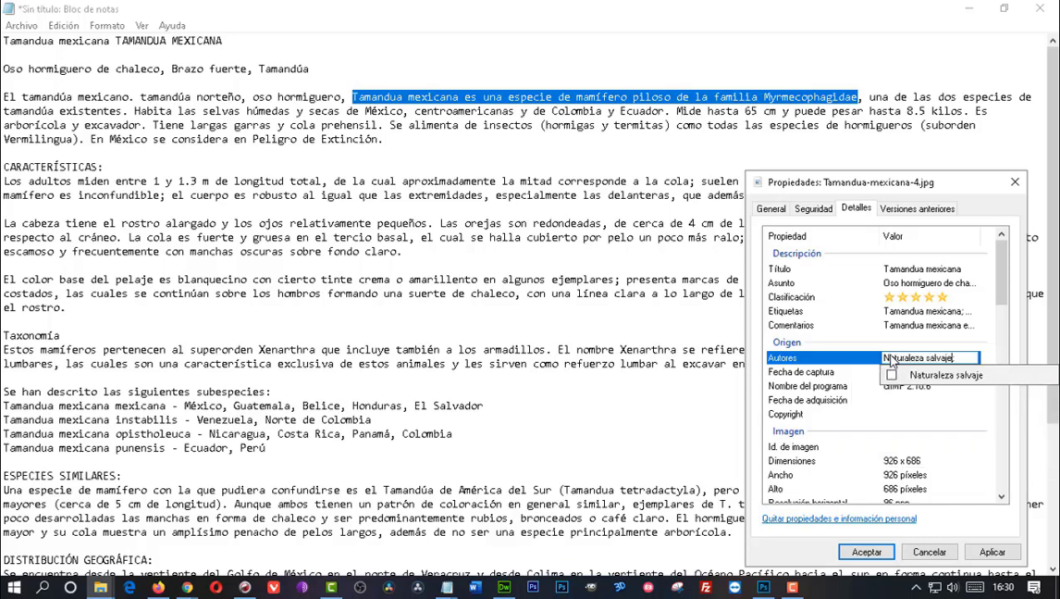
{"action": "left_click", "coordinate": [919, 378]}
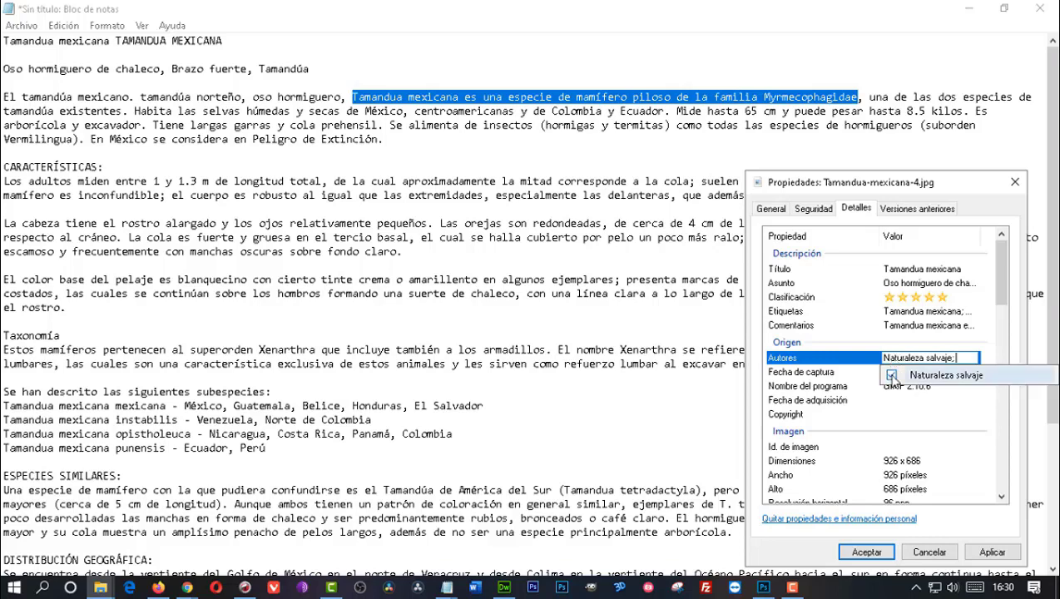
Set the Copyright property to "Naturaleza salvaje" and accept the file's property changes.
{"action": "left_click", "coordinate": [952, 414]}
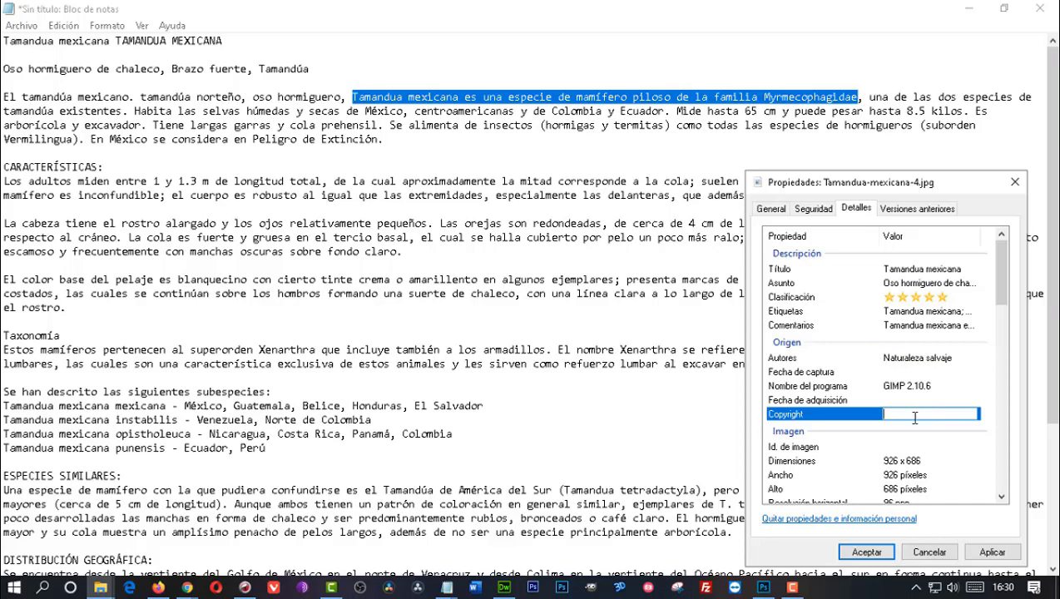
{"action": "type", "text": "Naturaleza salvaje"}
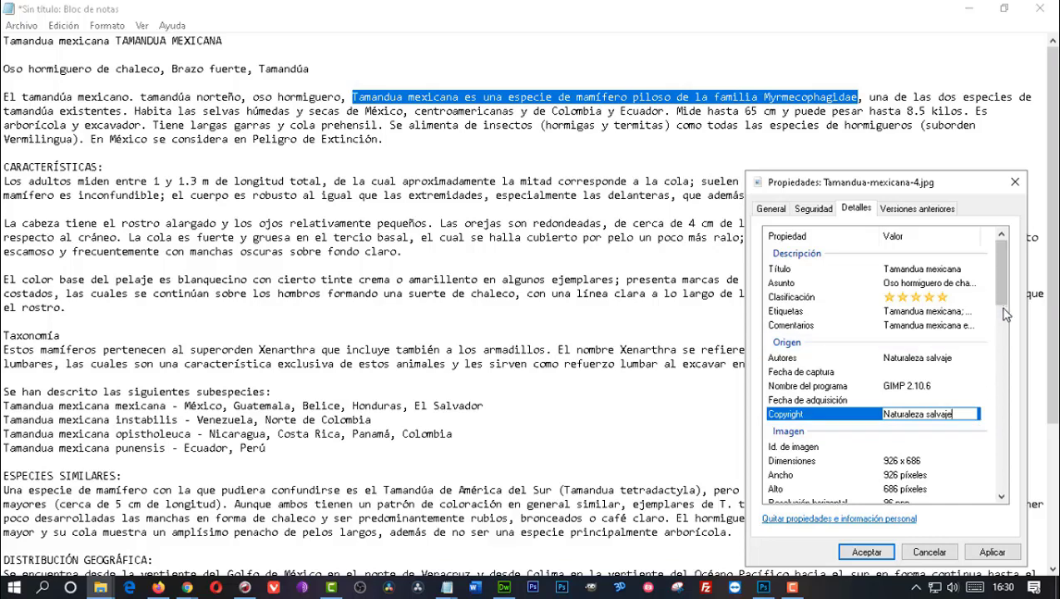
{"action": "mouse_move", "coordinate": [1001, 291]}
{"action": "left_mouse_down"}
{"action": "mouse_move", "coordinate": [1020, 411]}
{"action": "mouse_move", "coordinate": [1002, 291]}
{"action": "left_mouse_up"}
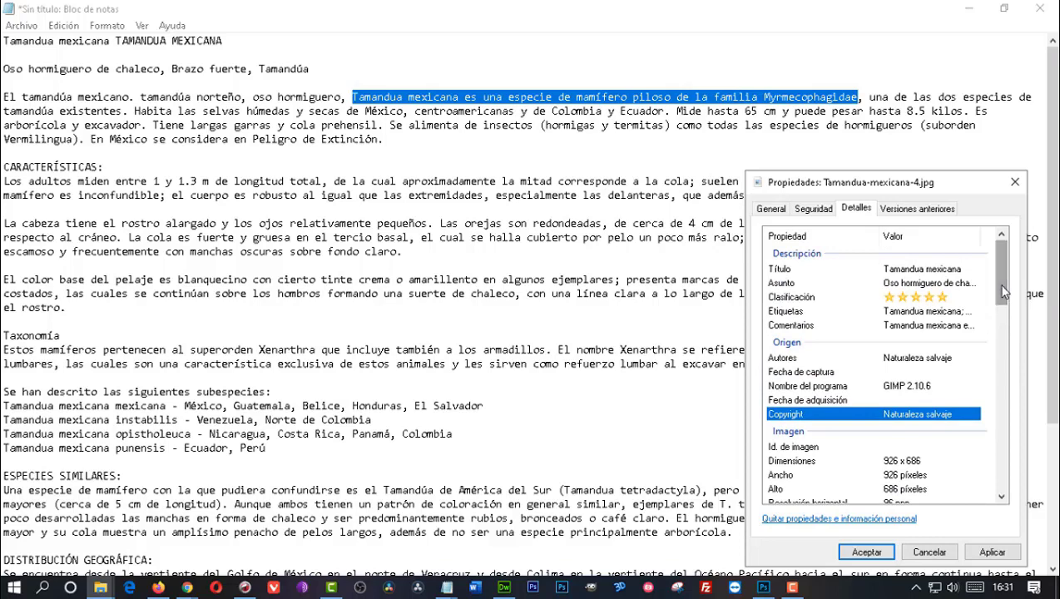
{"action": "left_click", "coordinate": [867, 553]}
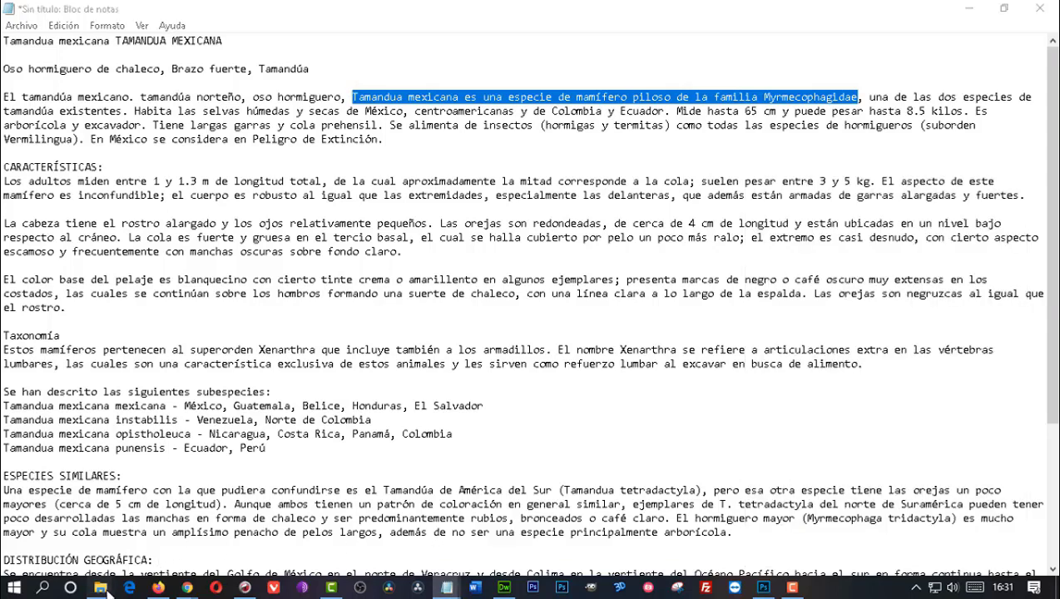
Open Tamandua-mexicana-4.jpg from its folder in Paint and resize it to 900 pixels wide, keeping the aspect ratio.
{"action": "mouse_move", "coordinate": [100, 587]}
{"action": "left_click", "coordinate": [272, 542]}
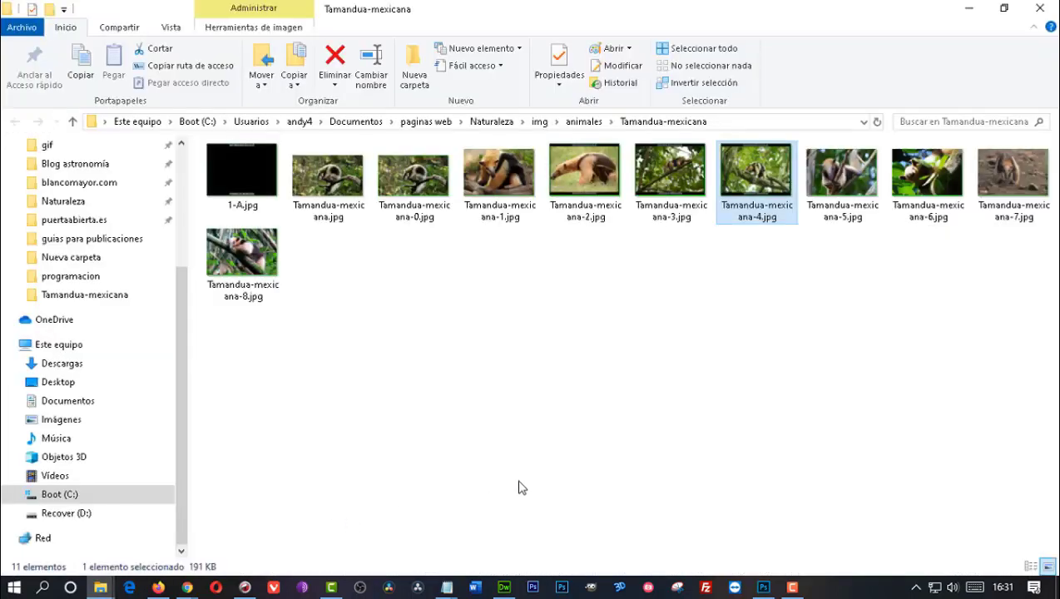
{"action": "double_click", "coordinate": [758, 179]}
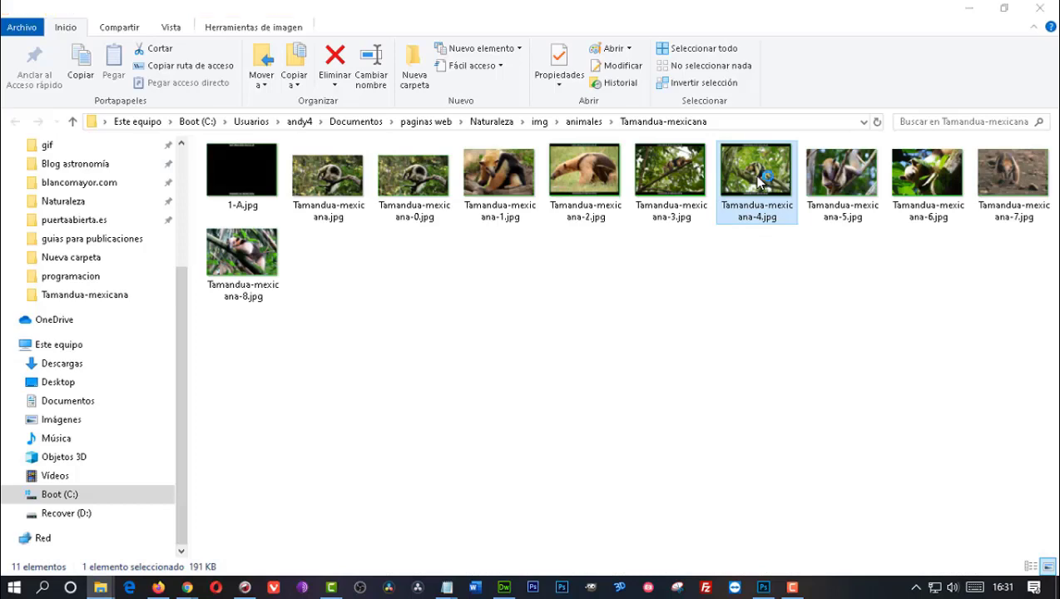
{"action": "left_click", "coordinate": [186, 75]}
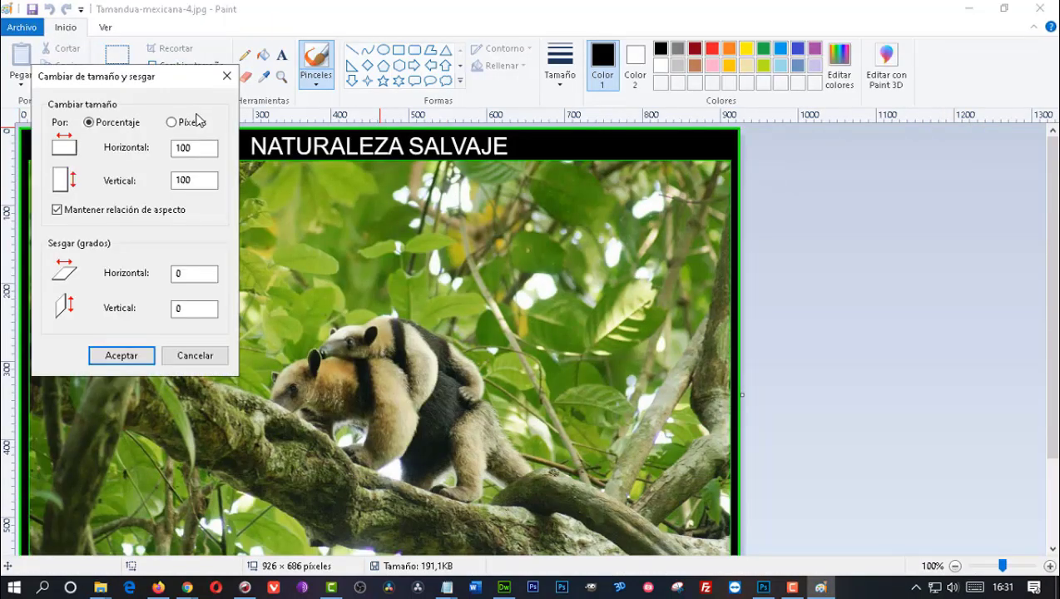
{"action": "left_click", "coordinate": [193, 122]}
{"action": "double_click", "coordinate": [193, 147]}
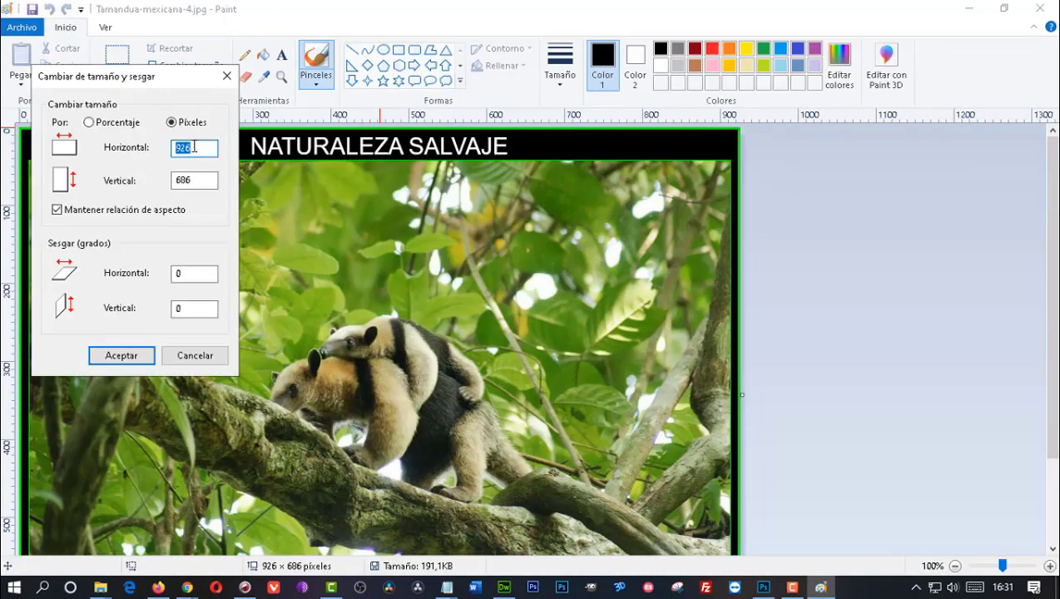
{"action": "type", "text": "900"}
{"action": "left_click", "coordinate": [122, 355]}
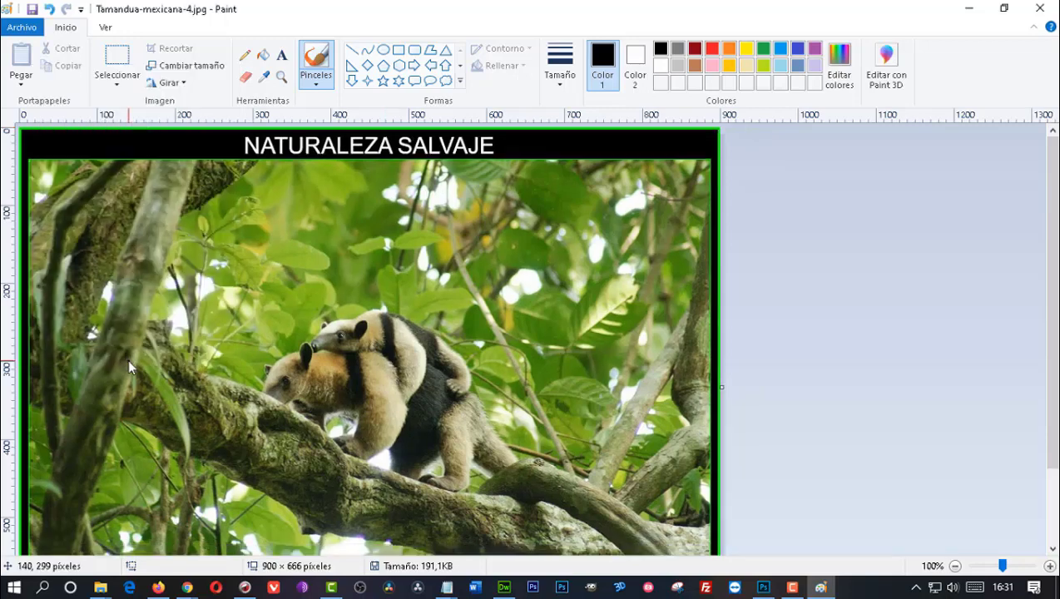
Save the resized image and close Paint.
{"action": "left_click", "coordinate": [20, 28]}
{"action": "left_click", "coordinate": [56, 122]}
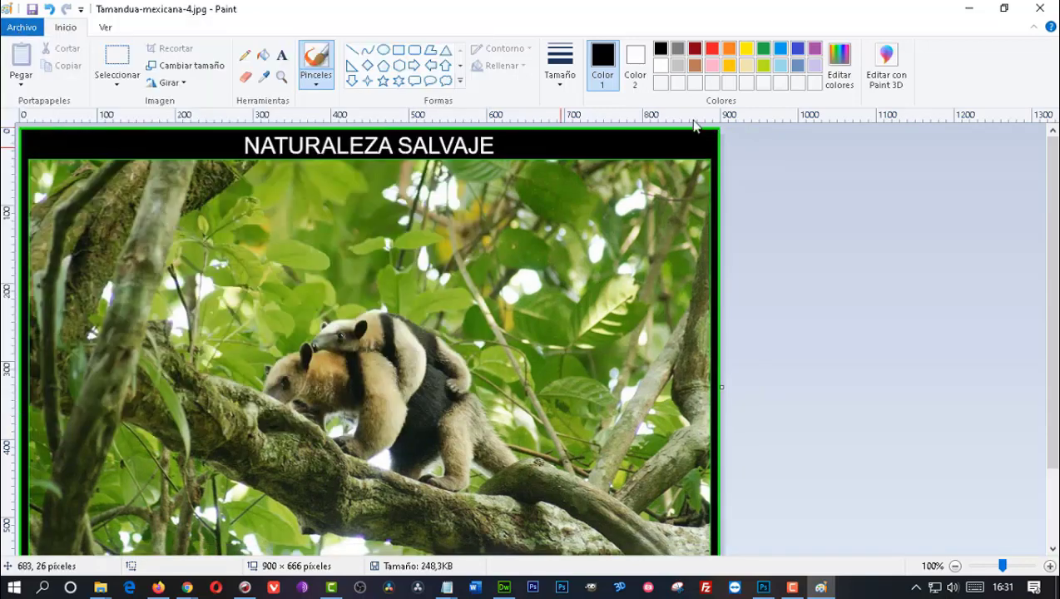
{"action": "left_click", "coordinate": [1040, 8]}
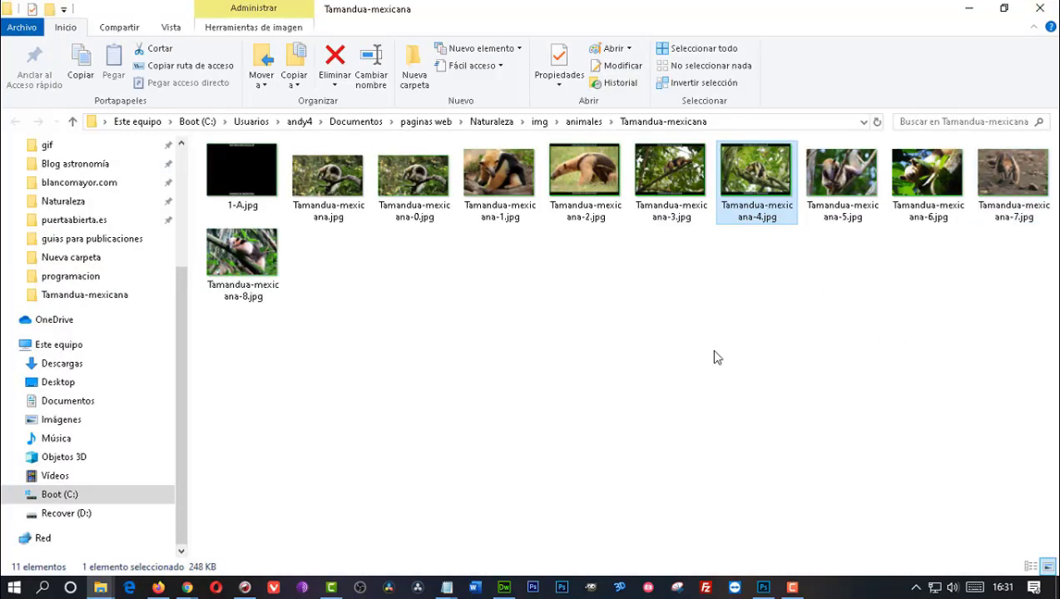
In Dreamweaver, replace the Dugongo-1.jpg path in the line 121 image source with img/animales/Tamandua-mexicana/Tamandua-mexicana-4.jpg.
{"action": "left_click", "coordinate": [505, 587]}
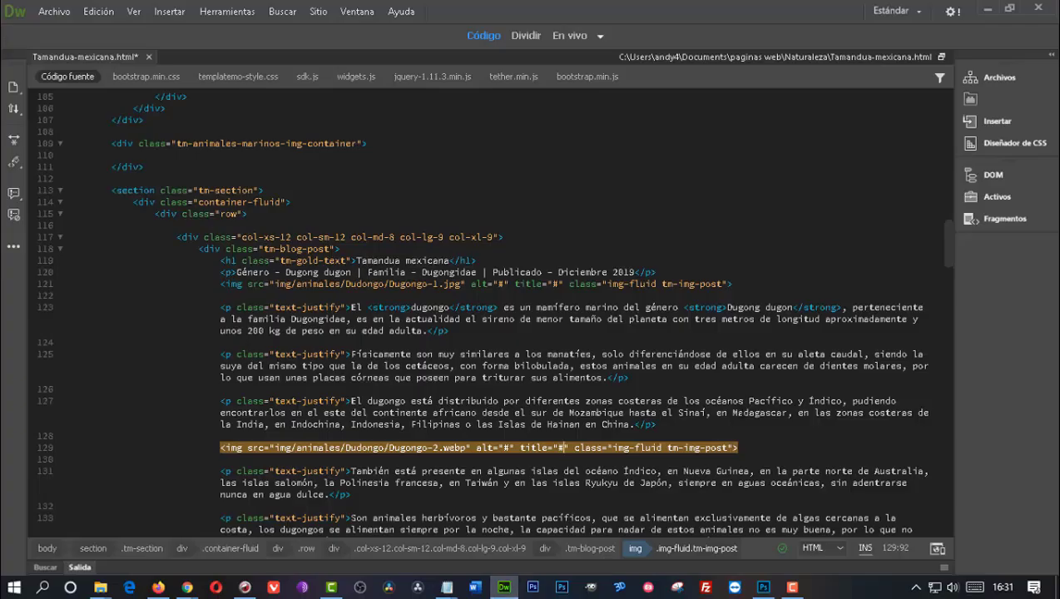
{"action": "left_click_drag", "start_coordinate": [460, 283], "coordinate": [346, 284]}
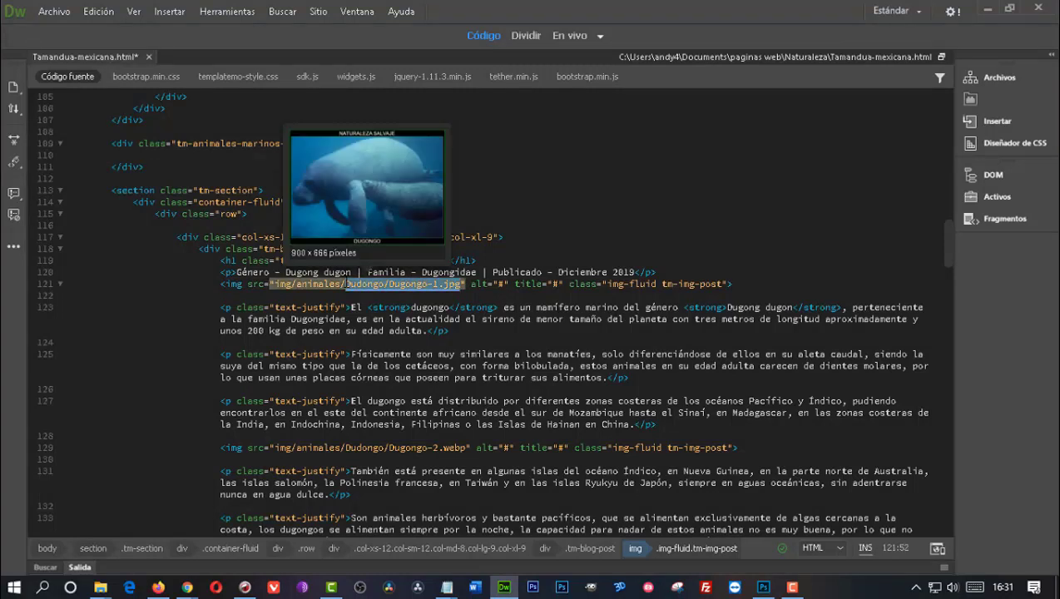
{"action": "key", "text": "Delete"}
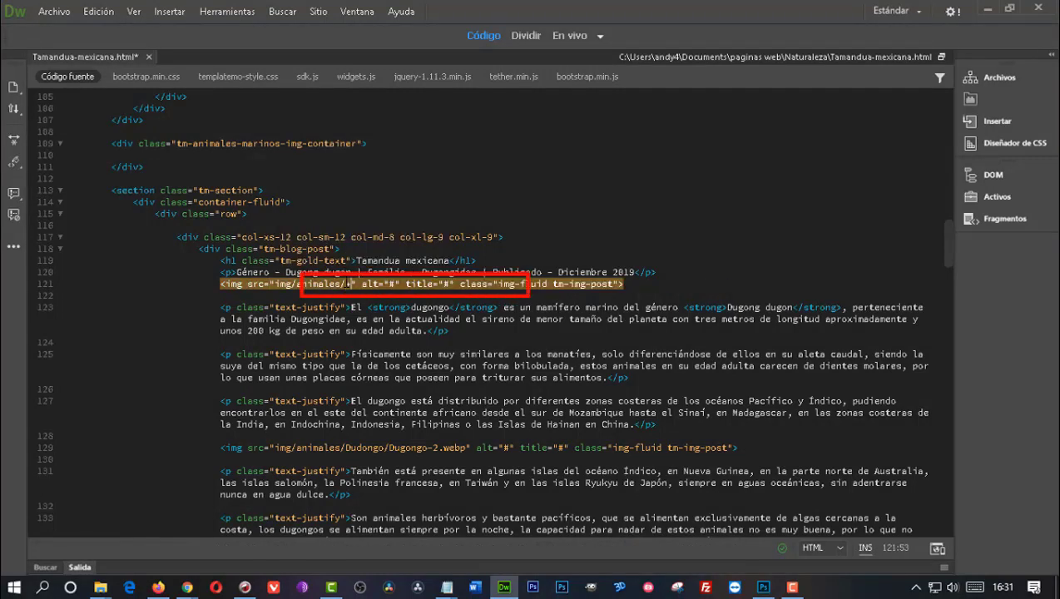
{"action": "key", "text": "BackSpace"}
{"action": "type", "text": "Ta"}
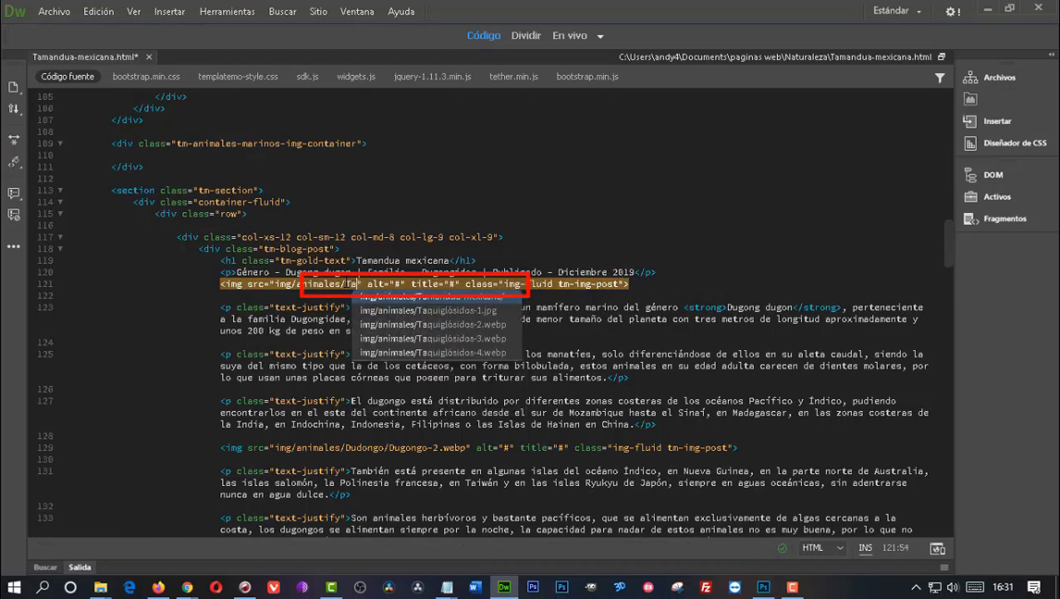
{"action": "left_click", "coordinate": [490, 297]}
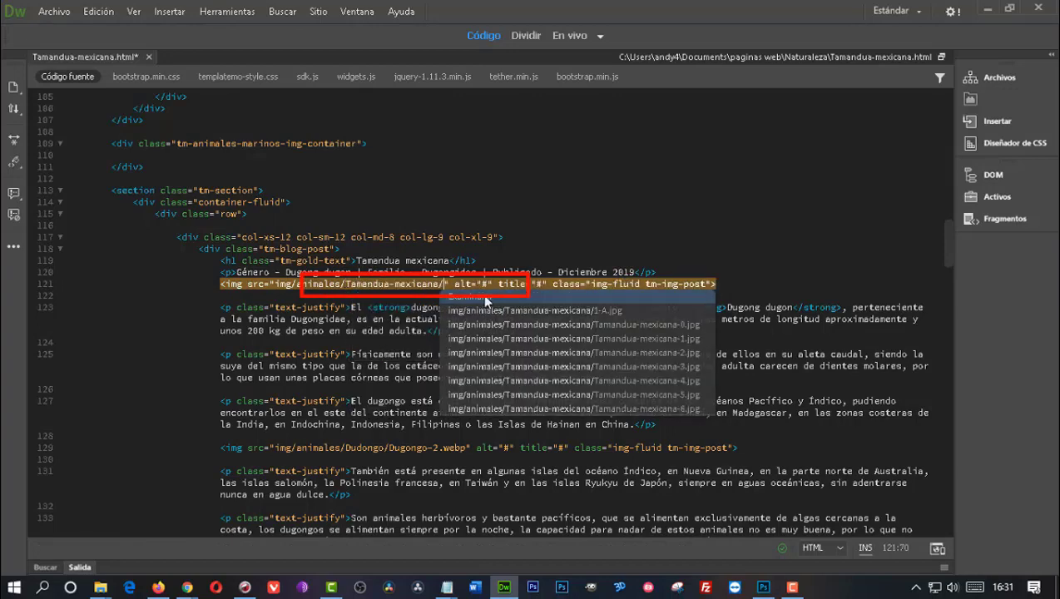
{"action": "left_click", "coordinate": [629, 381]}
{"action": "mouse_move", "coordinate": [505, 284]}
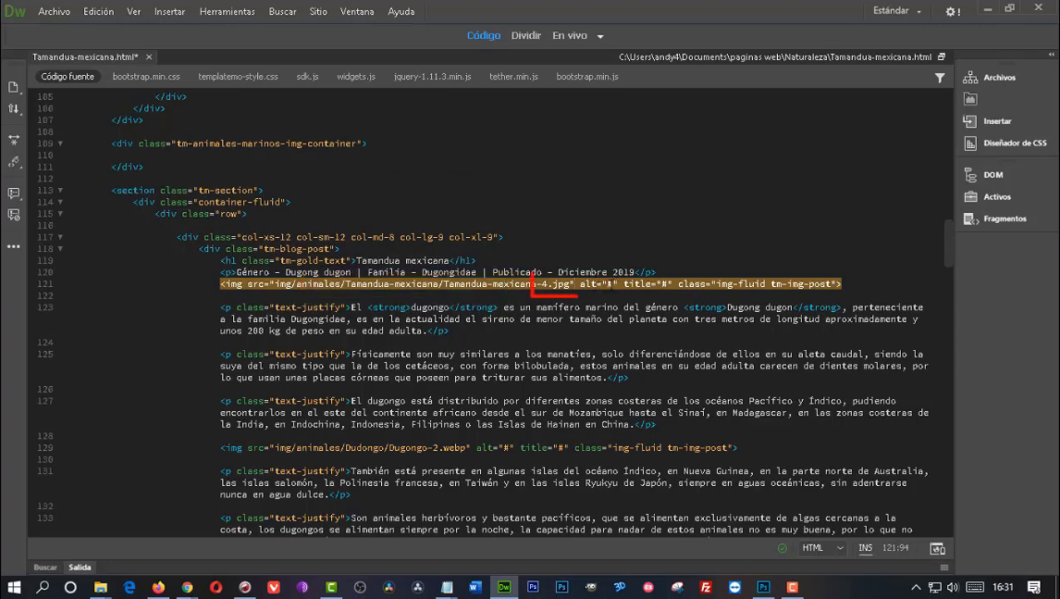
Replace the alt="#" attribute in the line 121 image tag with an empty alt attribute.
{"action": "left_click", "coordinate": [584, 284]}
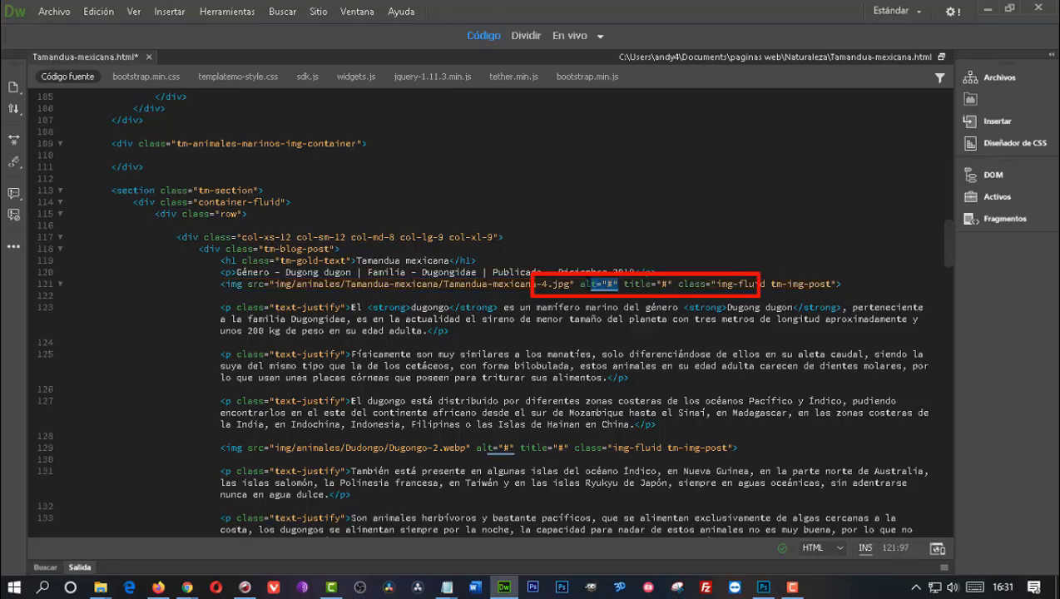
{"action": "key", "text": "Left"}
{"action": "key", "text": "Left"}
{"action": "key", "text": "BackSpace"}
{"action": "key", "text": "BackSpace"}
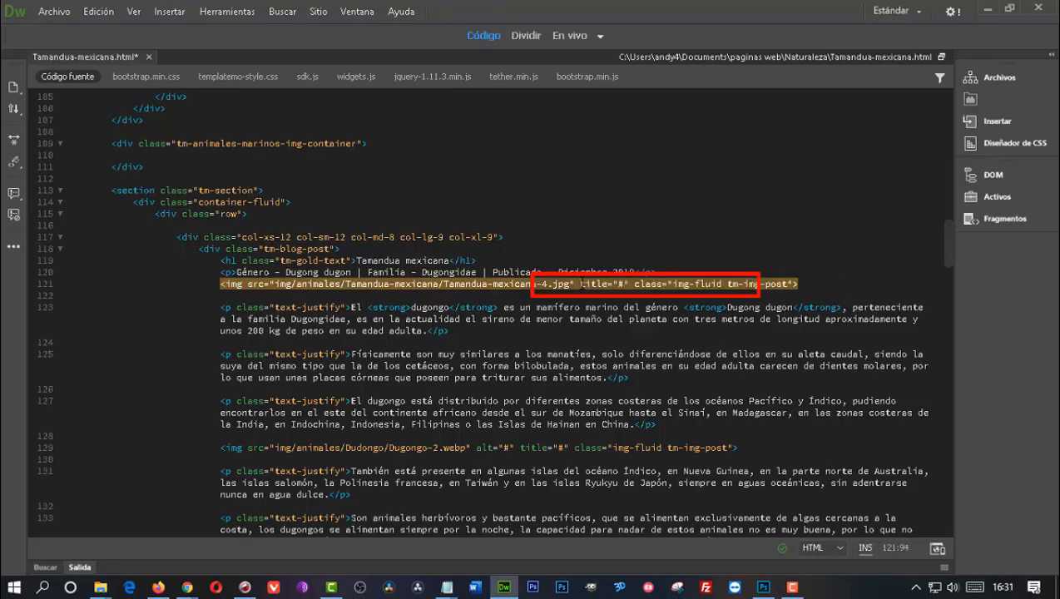
{"action": "type", "text": "al "}
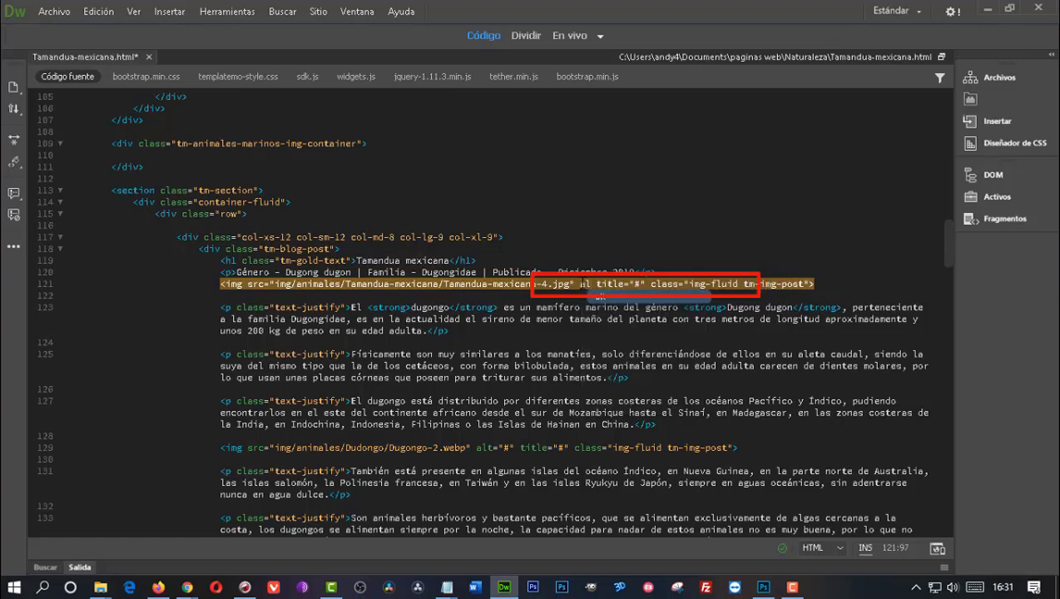
{"action": "type", "text": "t"}
{"action": "key", "text": "Return"}
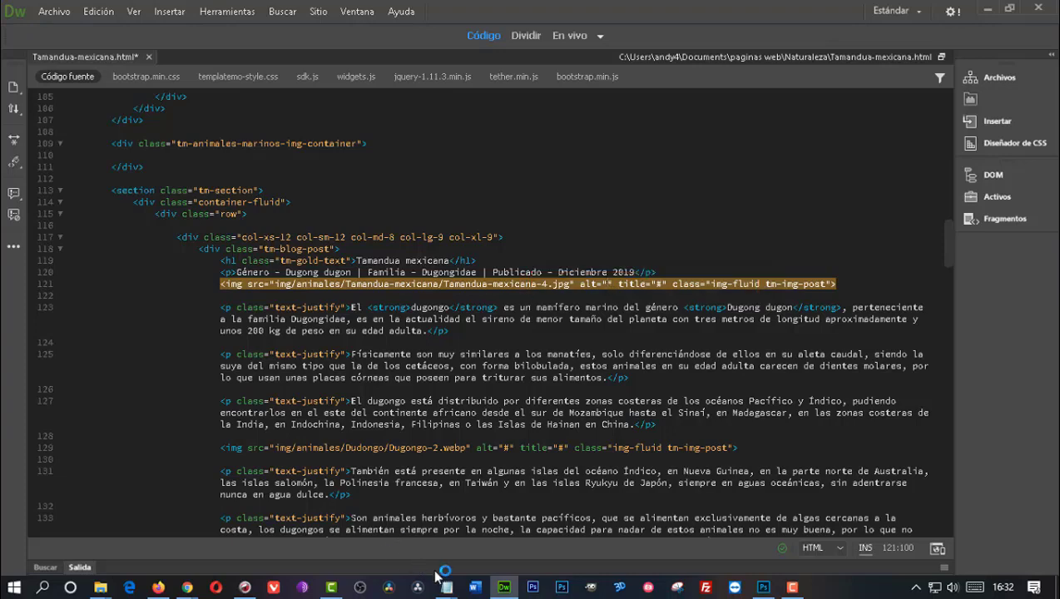
Copy "Tamandua mexicana" from the Notepad notes and paste it as the line 121 image's alt text in Dreamweaver.
{"action": "mouse_move", "coordinate": [447, 587]}
{"action": "left_click", "coordinate": [500, 543]}
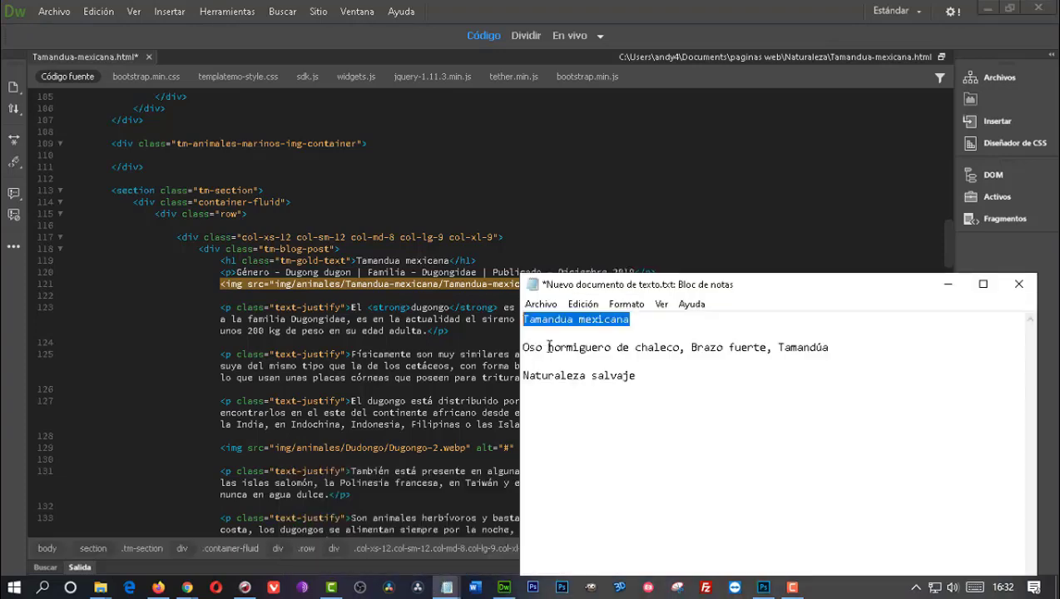
{"action": "right_click", "coordinate": [598, 318]}
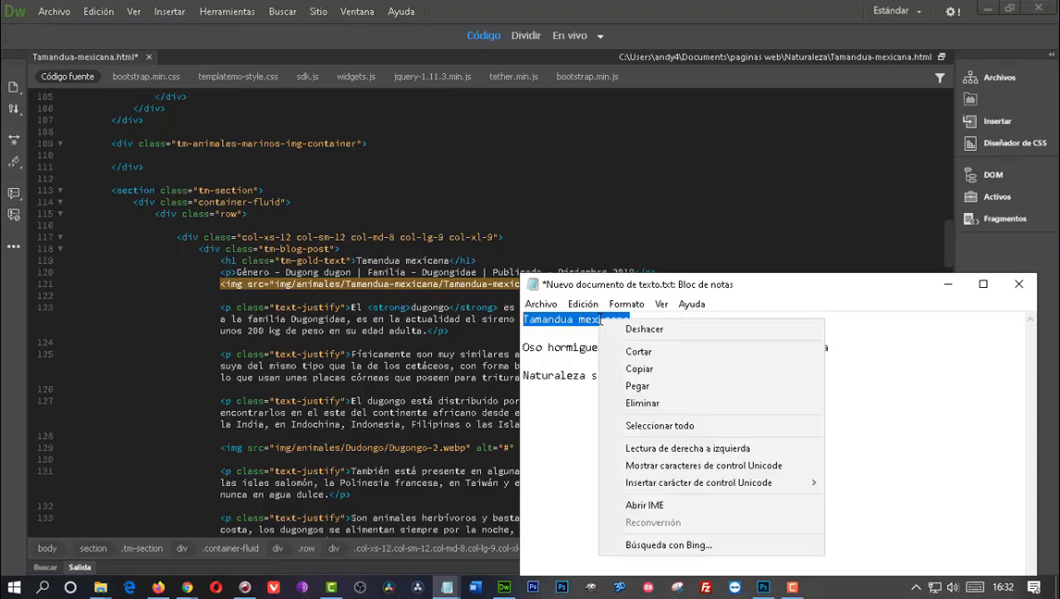
{"action": "left_click", "coordinate": [639, 369]}
{"action": "left_click", "coordinate": [948, 284]}
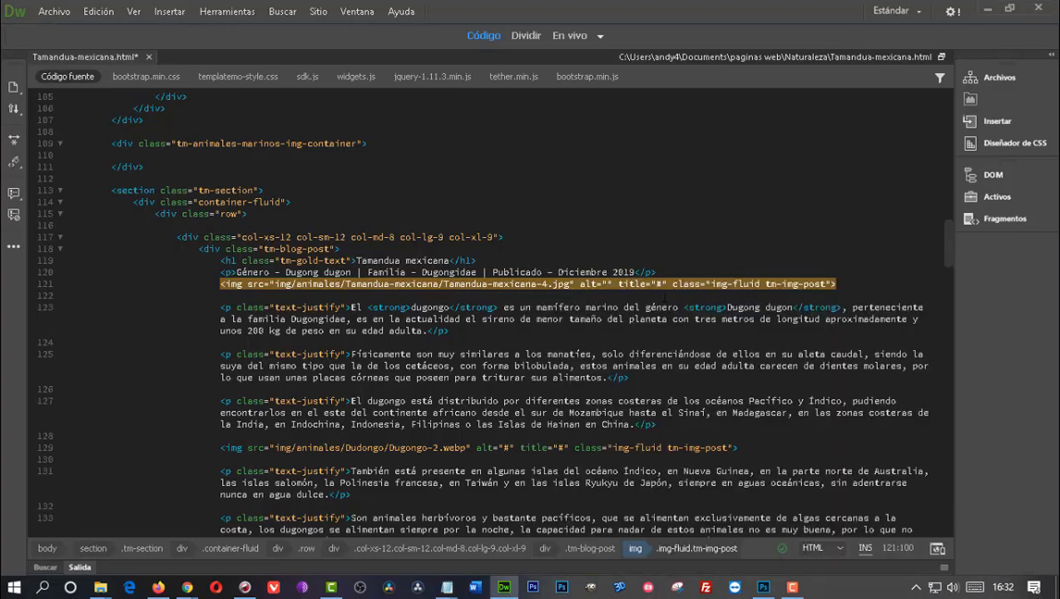
{"action": "type", "text": "Tamandua mexicana"}
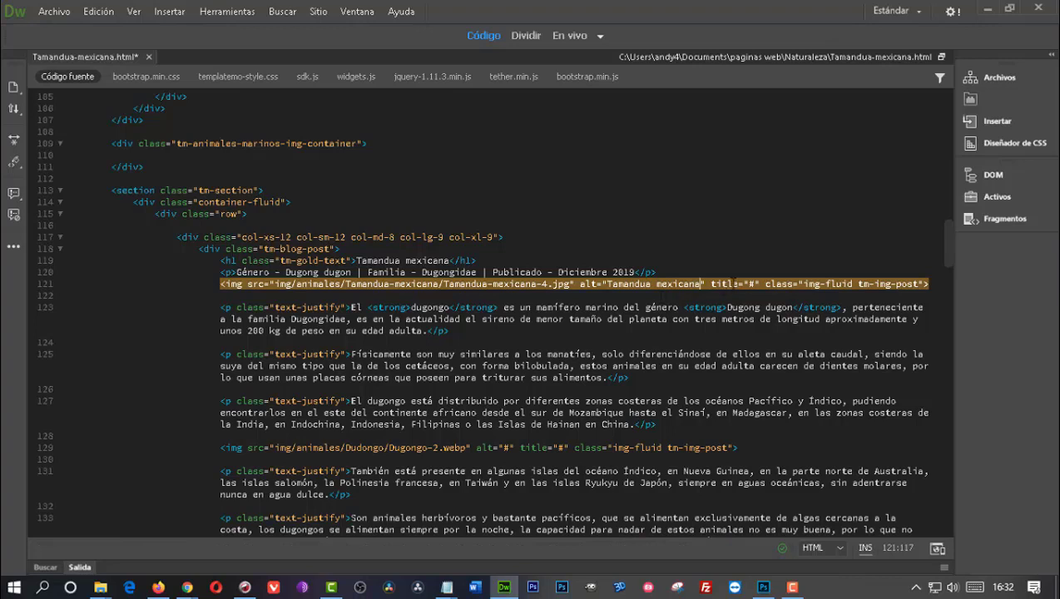
Set the title attribute of the line 121 image to "Tamandua mexicana".
{"action": "left_click", "coordinate": [750, 284]}
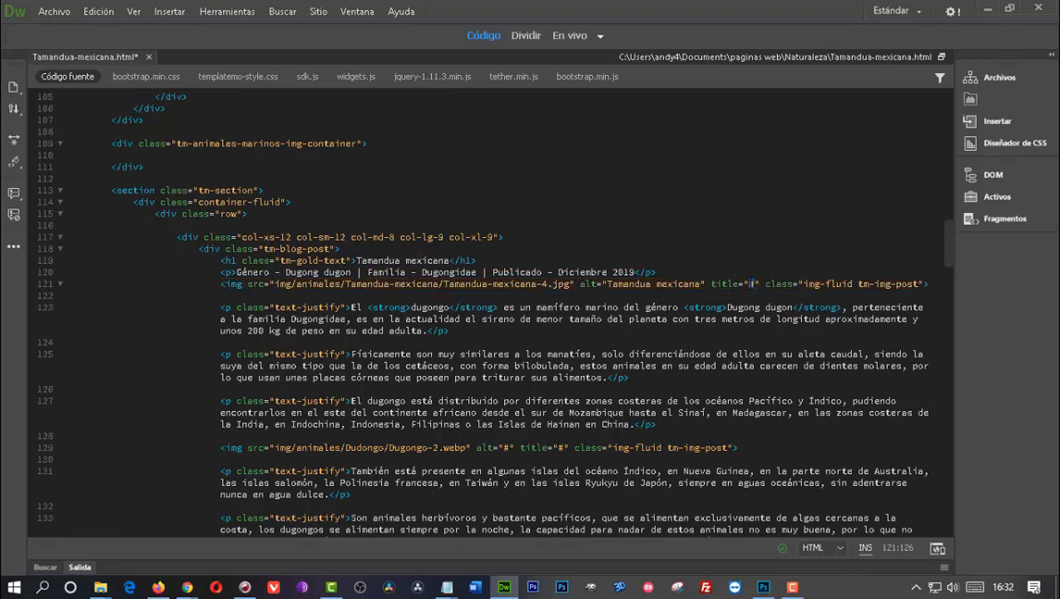
{"action": "double_click", "coordinate": [749, 284]}
{"action": "type", "text": "Tamandua mexicana"}
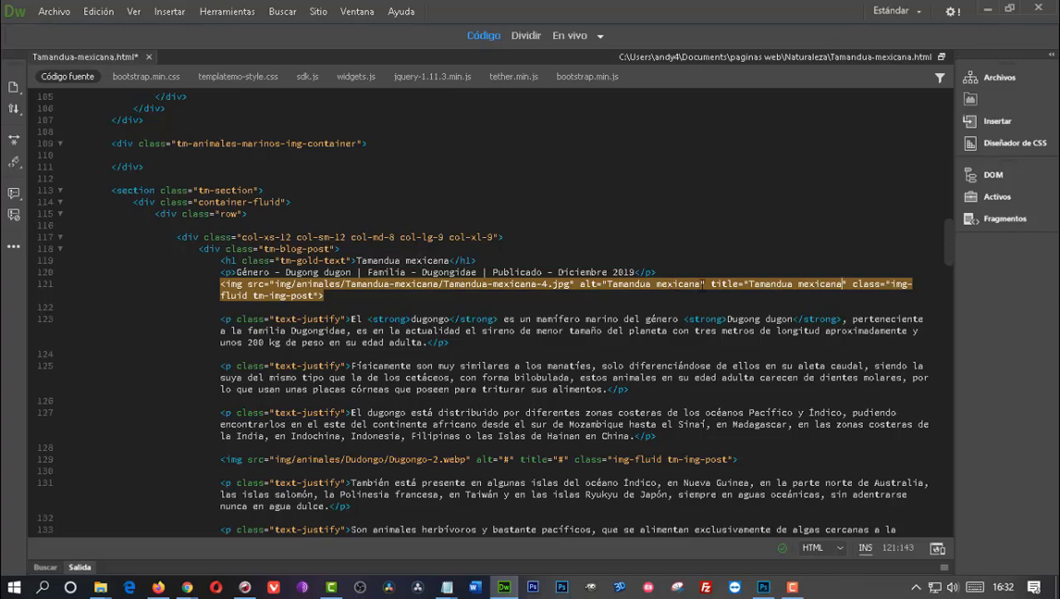
Append a comma and "Oso hormiguero de chaleco, Brazo fuerte, Tamandúa", copied from the Notepad notes, to the line 121 image's alt text.
{"action": "left_click", "coordinate": [702, 283]}
{"action": "type", "text": ","}
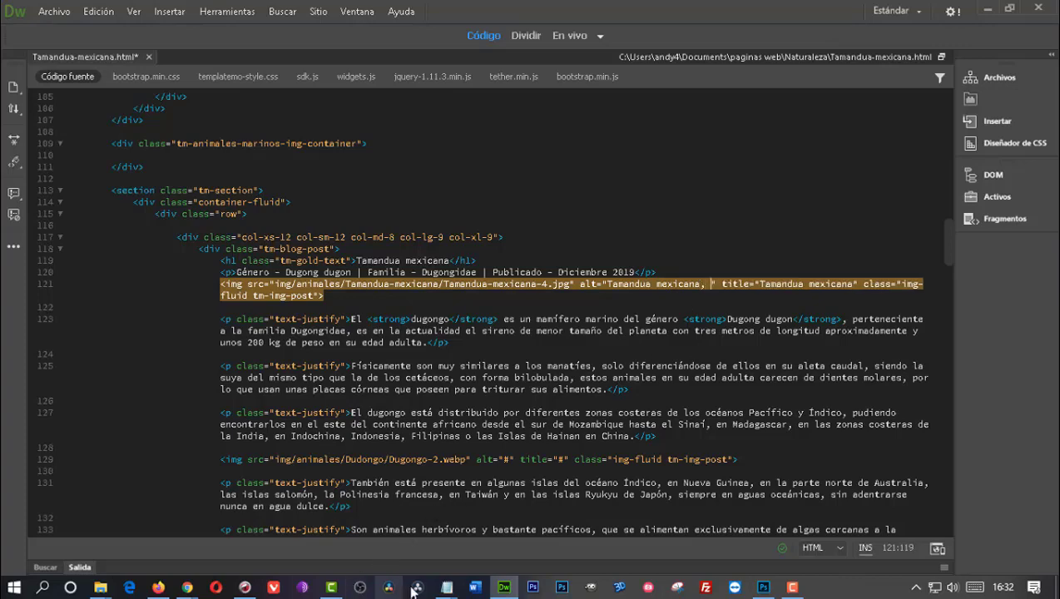
{"action": "mouse_move", "coordinate": [447, 587]}
{"action": "left_click", "coordinate": [480, 528]}
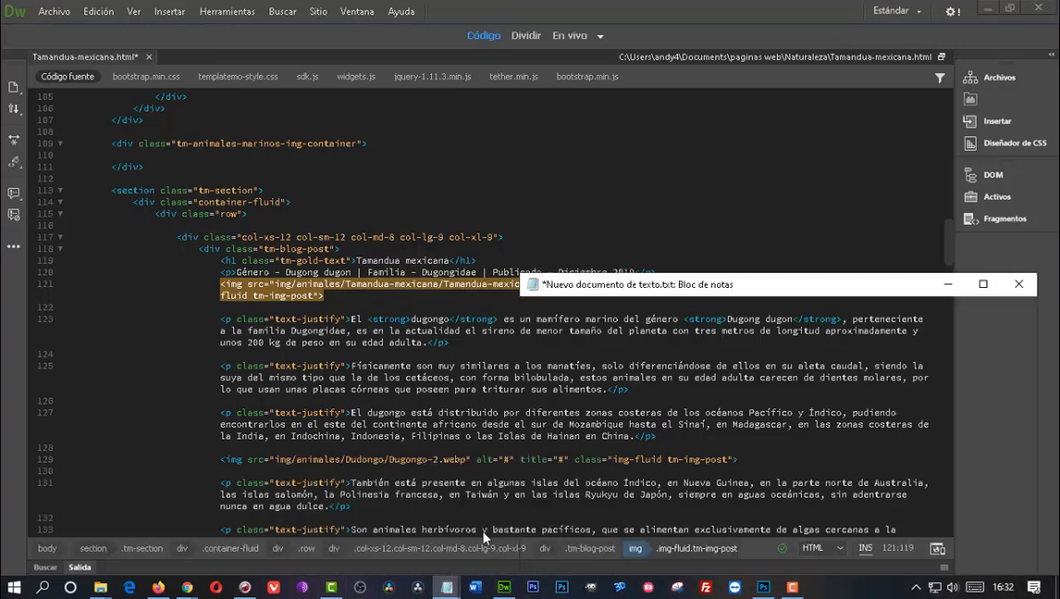
{"action": "left_click_drag", "start_coordinate": [829, 347], "coordinate": [522, 346]}
{"action": "right_click", "coordinate": [563, 349]}
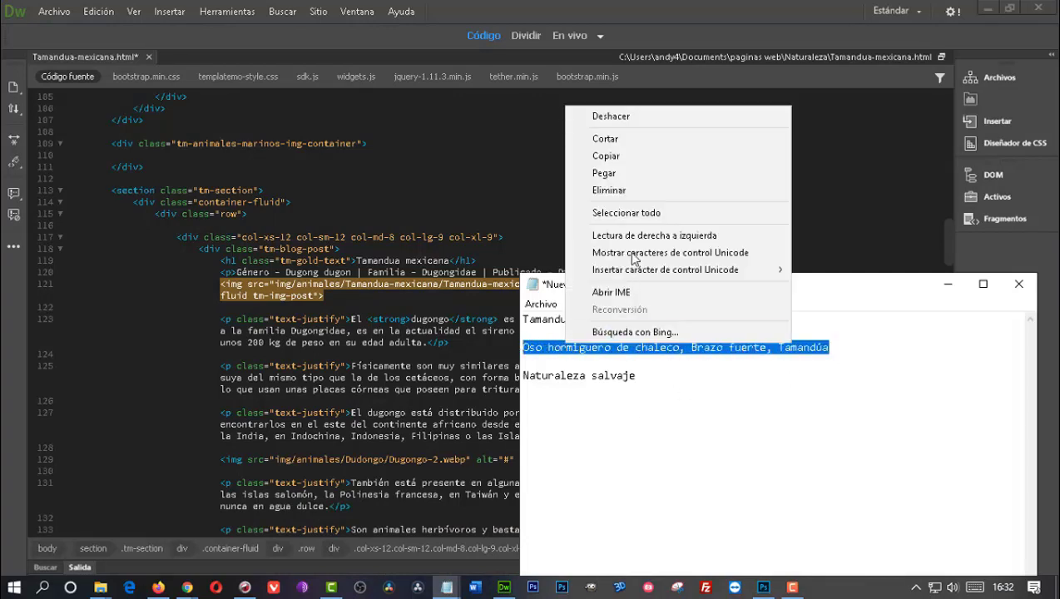
{"action": "left_click", "coordinate": [617, 163]}
{"action": "left_click", "coordinate": [948, 284]}
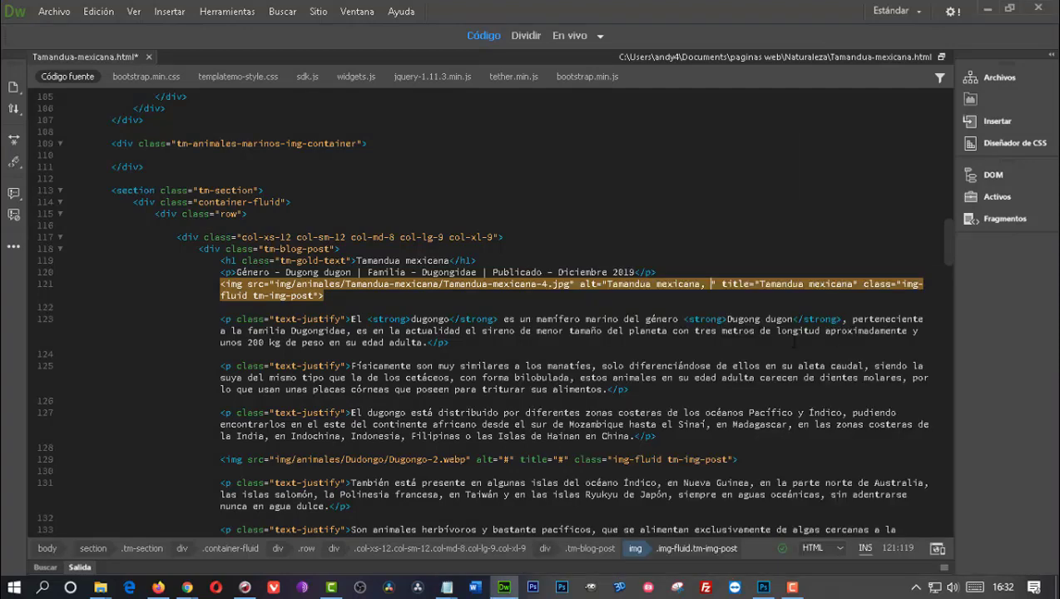
{"action": "key", "text": "ctrl+v"}
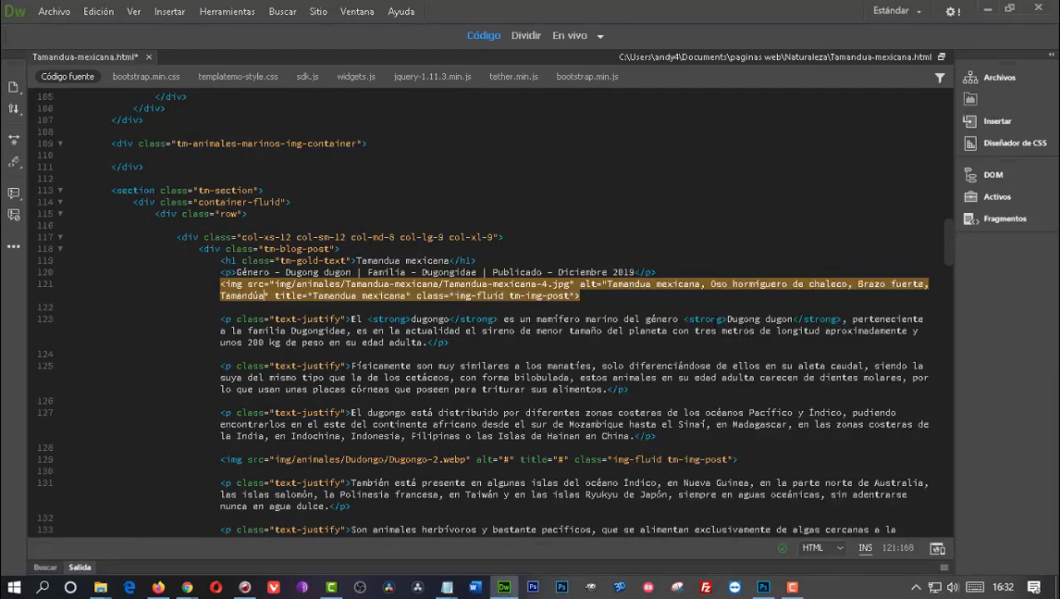
Extend the alt text with ", animal mamífero, naturaleza salvaje" and select the whole line 121 image tag for review.
{"action": "type", "text": ", "}
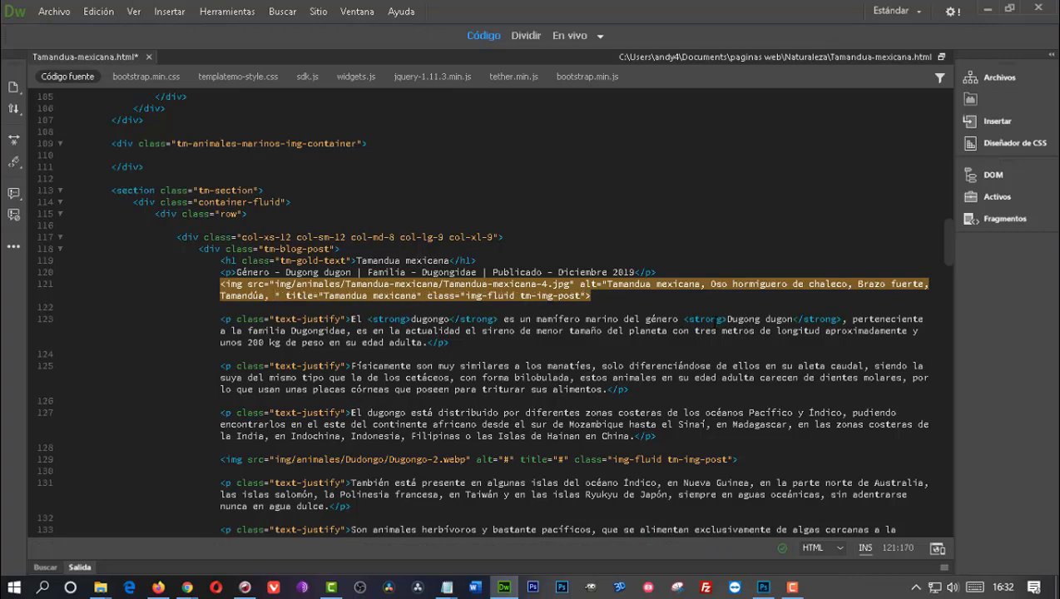
{"action": "type", "text": "animal"}
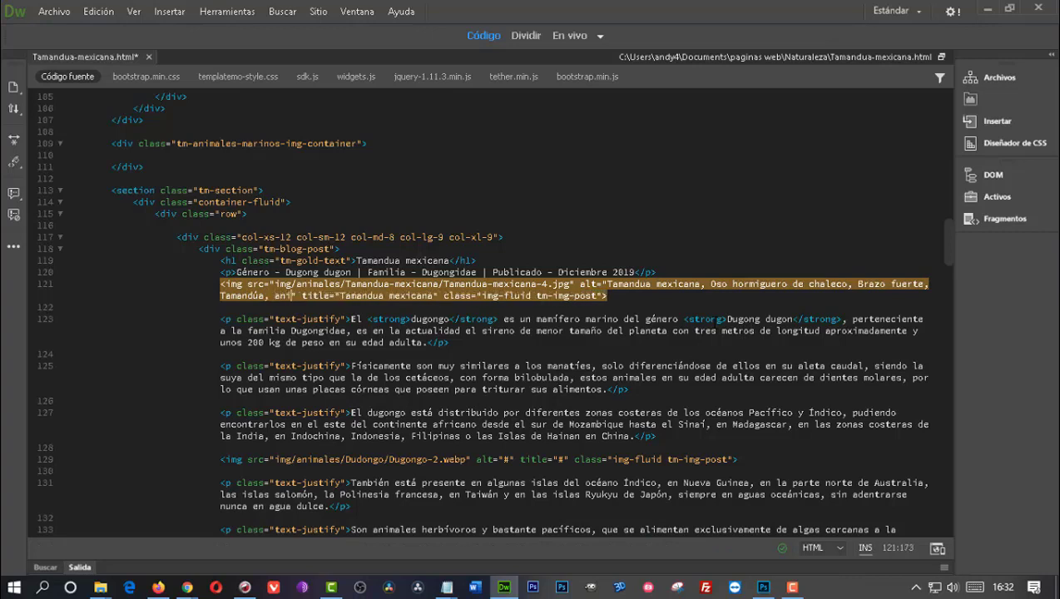
{"action": "type", "text": " mar"}
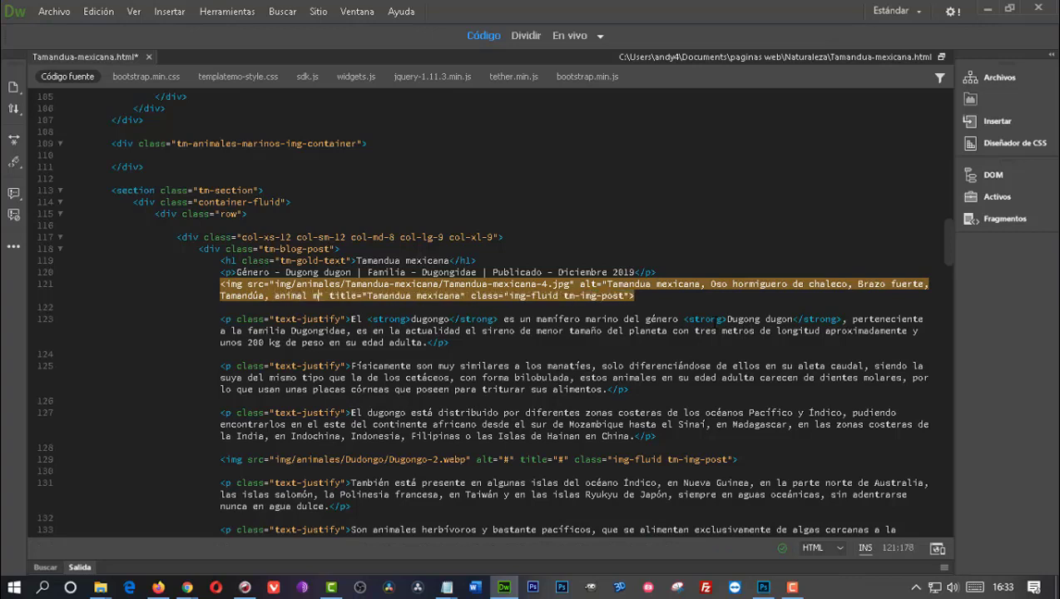
{"action": "type", "text": "i"}
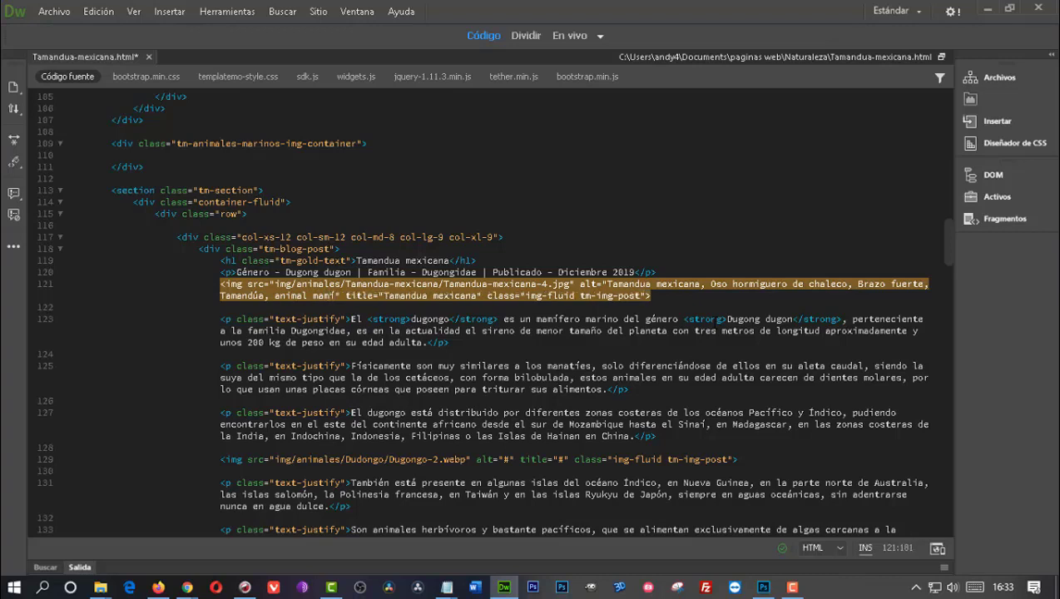
{"action": "type", "text": "fero"}
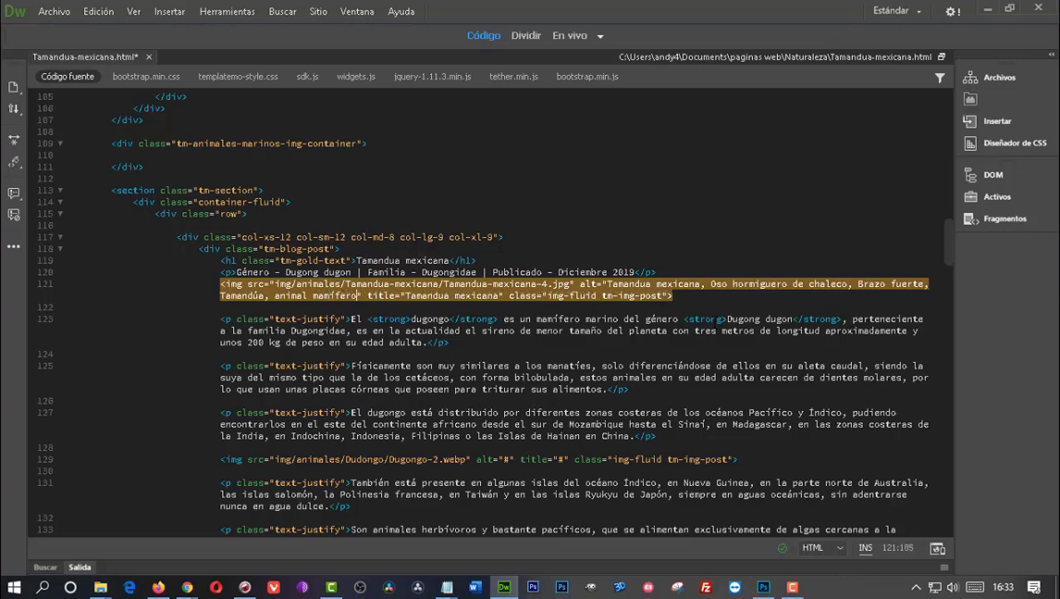
{"action": "type", "text": ", "}
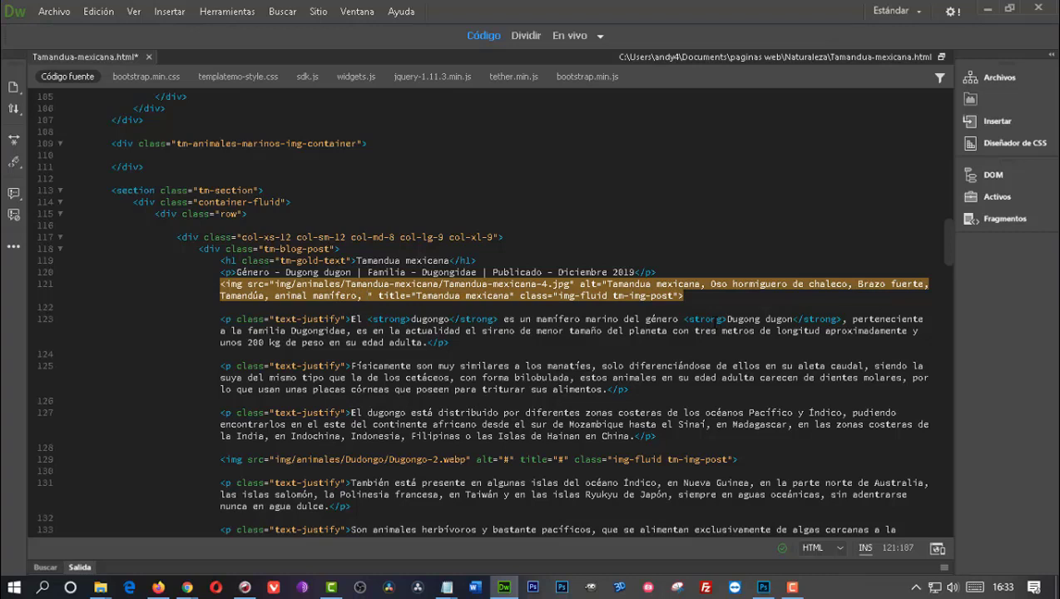
{"action": "type", "text": "natural"}
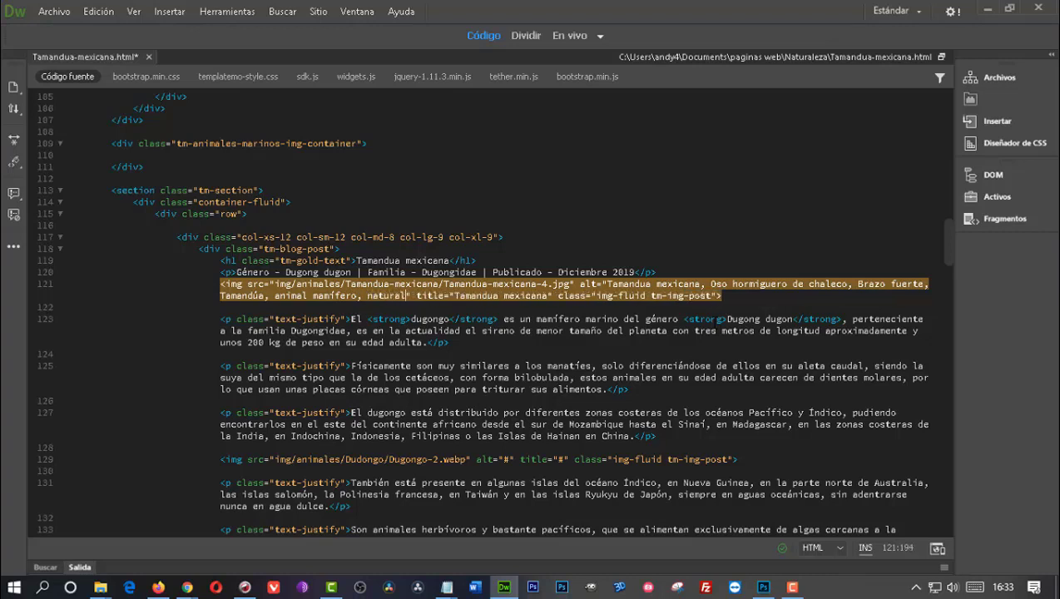
{"action": "type", "text": "eza salv"}
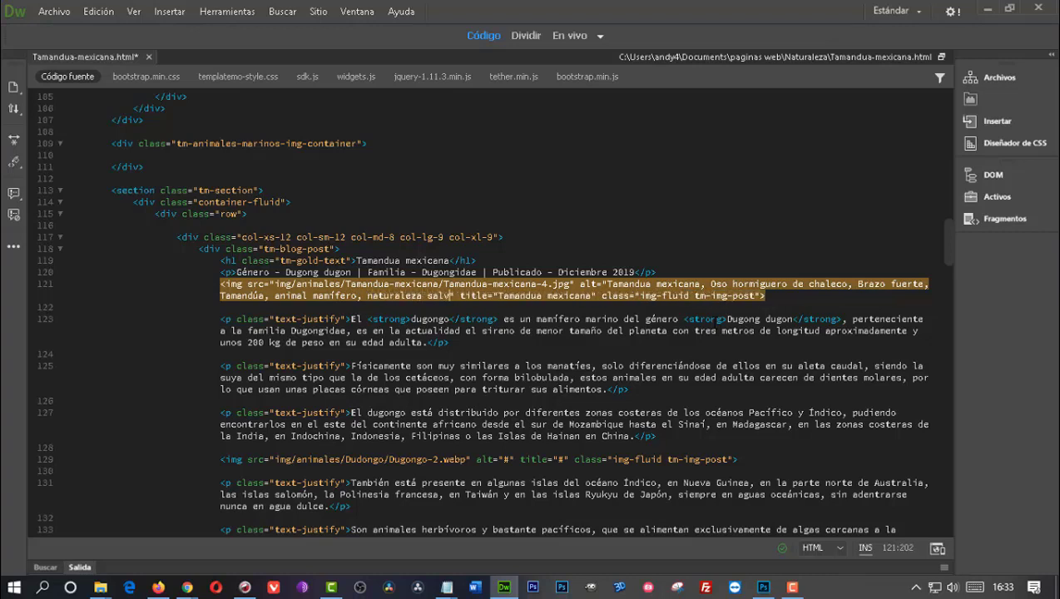
{"action": "type", "text": "aje"}
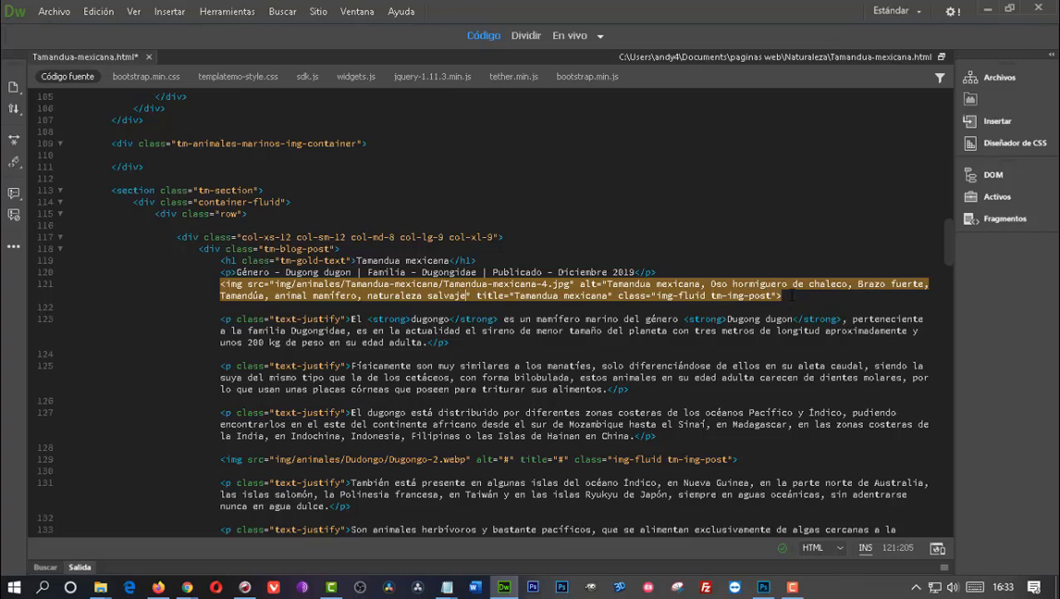
{"action": "mouse_move", "coordinate": [785, 295]}
{"action": "left_mouse_down"}
{"action": "mouse_move", "coordinate": [283, 295]}
{"action": "mouse_move", "coordinate": [223, 285]}
{"action": "left_mouse_up"}
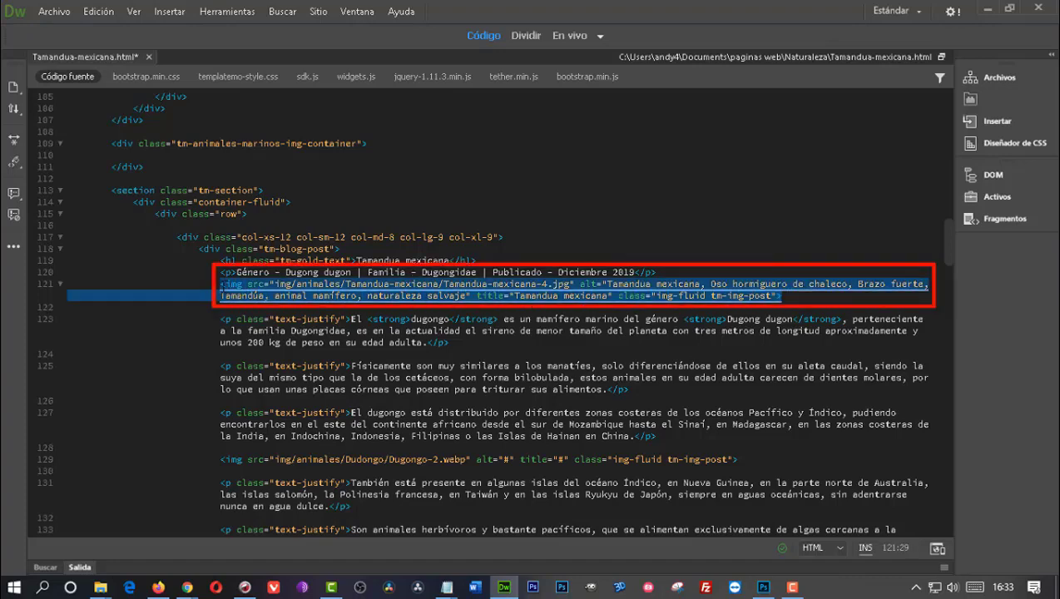
{"action": "mouse_move", "coordinate": [420, 284]}
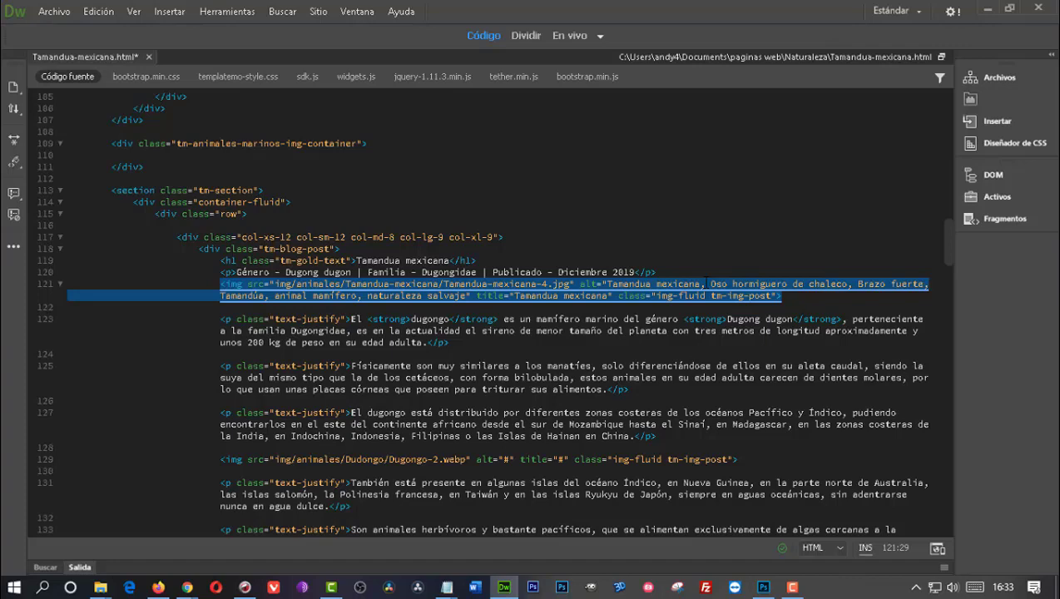
Switch to the Blogger post in Chrome and open the properties of the tamandua image.
{"action": "left_click", "coordinate": [186, 589]}
{"action": "left_click", "coordinate": [149, 525]}
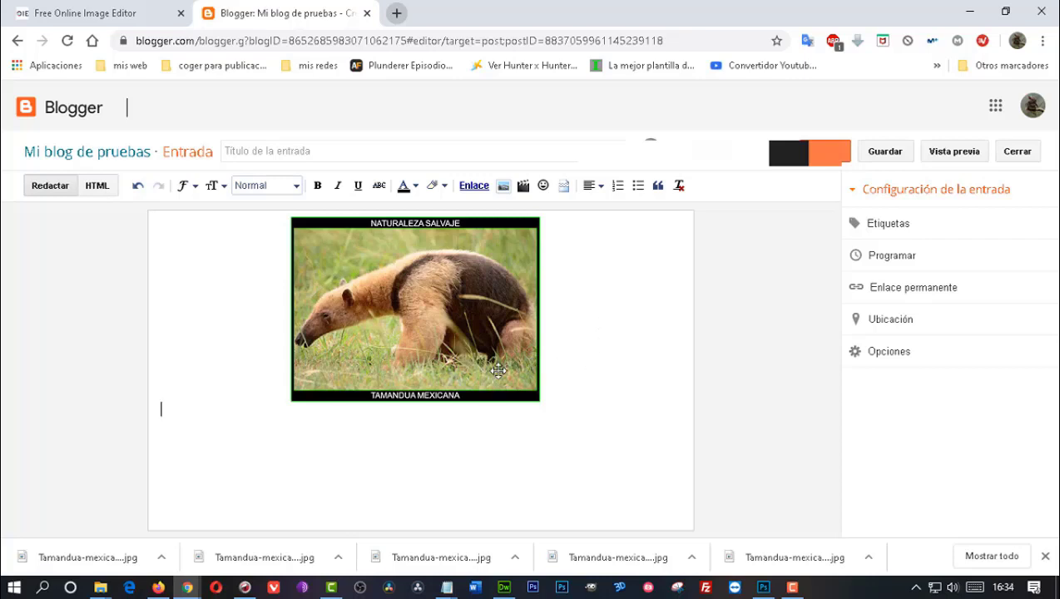
{"action": "left_click", "coordinate": [455, 315]}
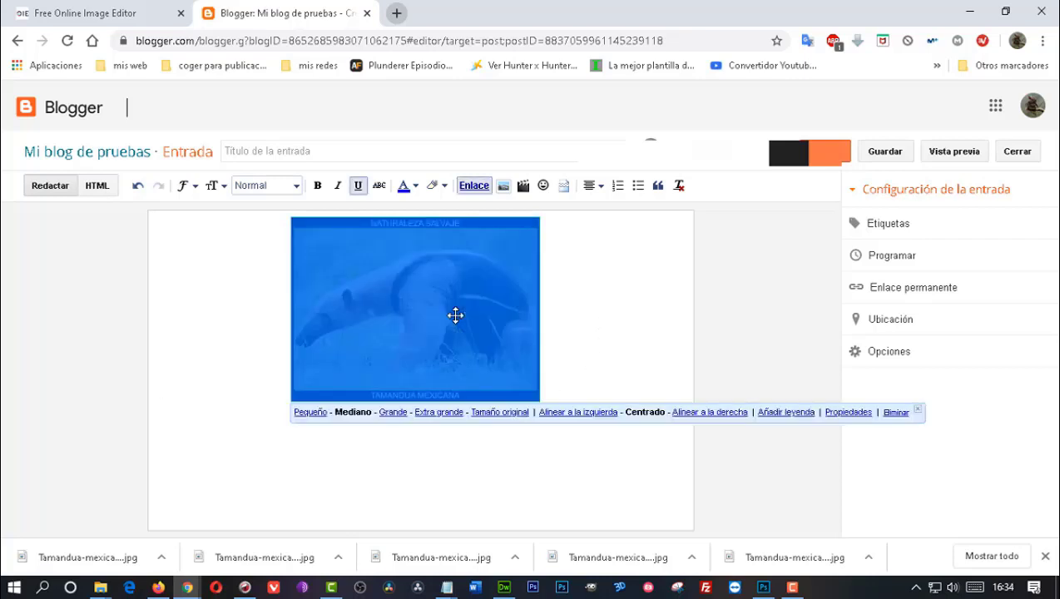
{"action": "left_click", "coordinate": [849, 412]}
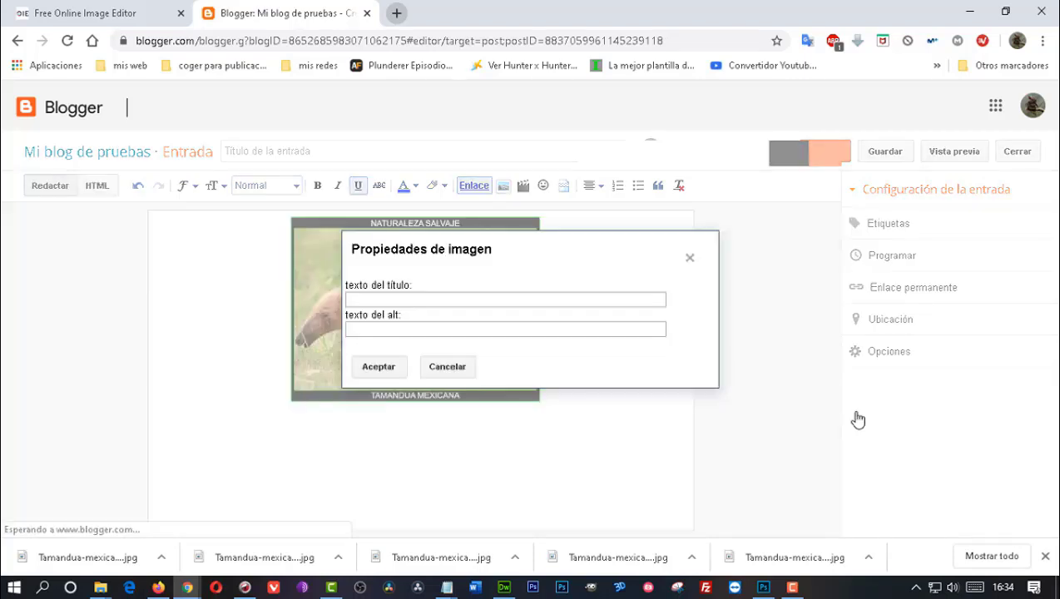
Set the Blogger image's title text to "Tamandua mexicana", copied from the Notepad notes.
{"action": "left_click", "coordinate": [401, 298]}
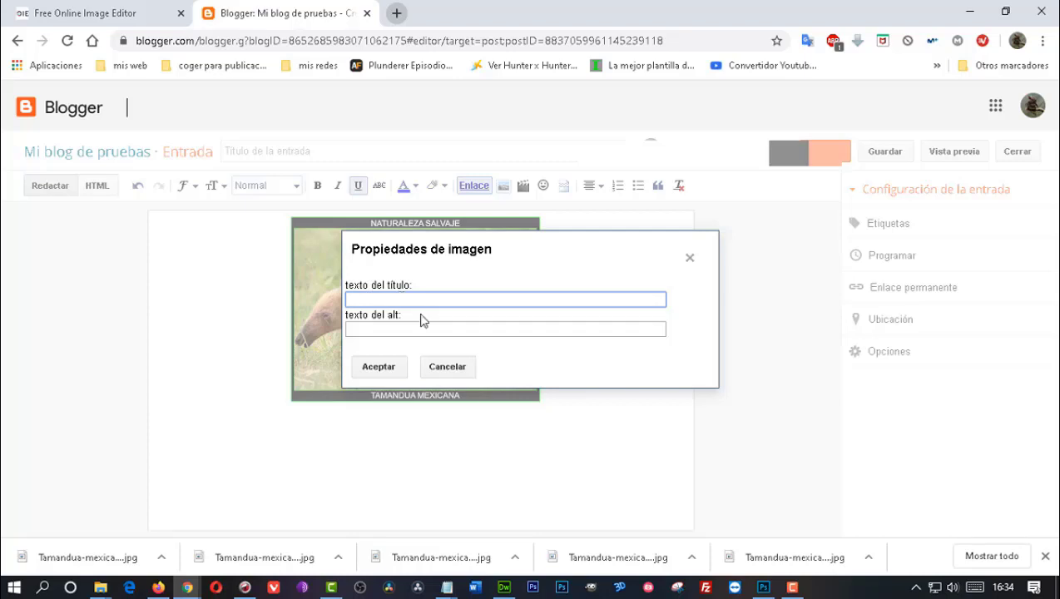
{"action": "mouse_move", "coordinate": [446, 586]}
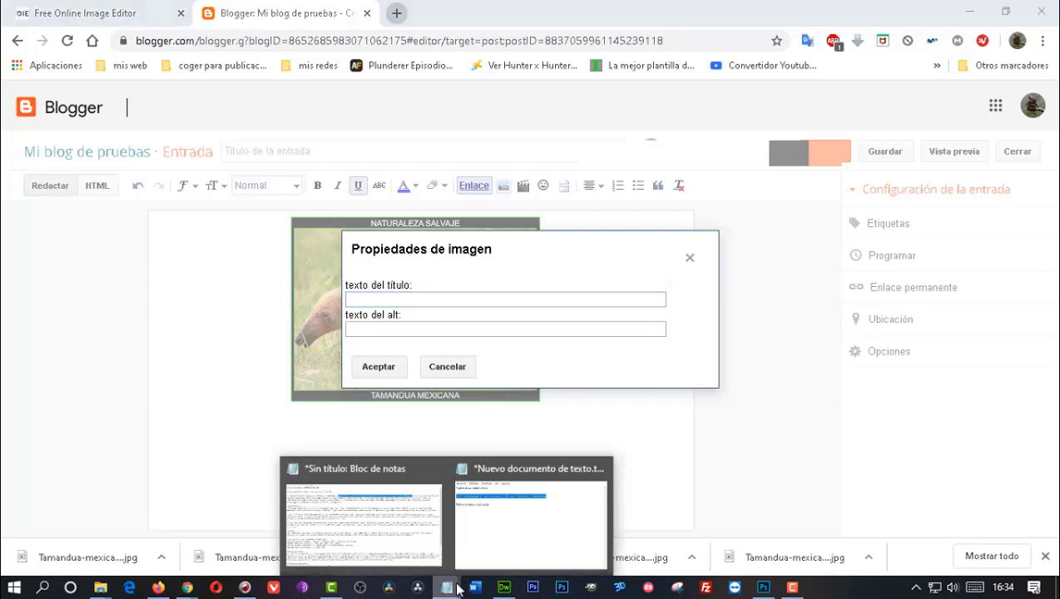
{"action": "left_click", "coordinate": [535, 525]}
{"action": "left_click_drag", "start_coordinate": [634, 319], "coordinate": [523, 319]}
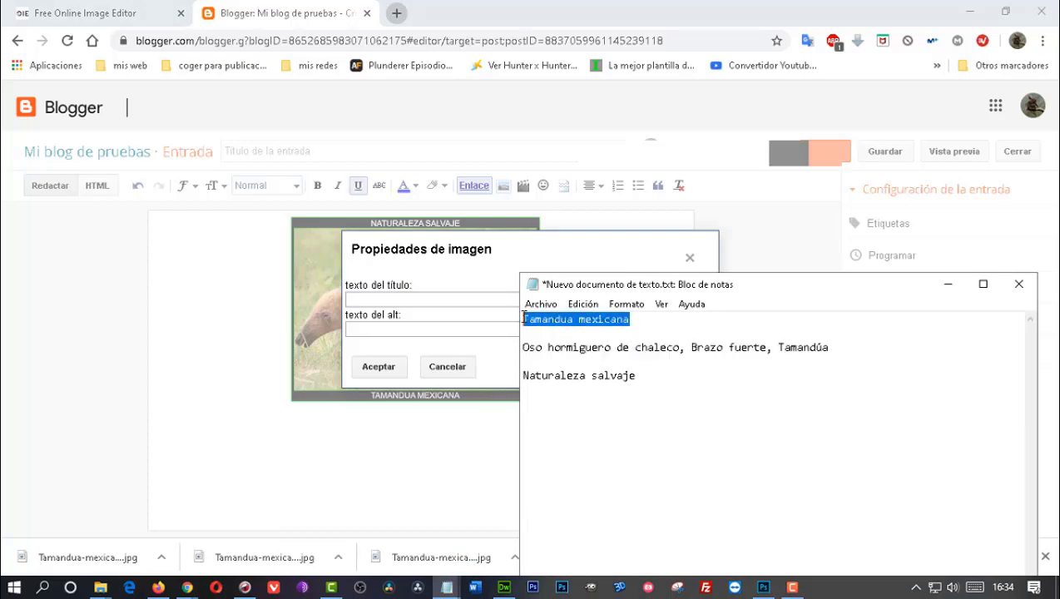
{"action": "right_click", "coordinate": [541, 319]}
{"action": "left_click", "coordinate": [581, 367]}
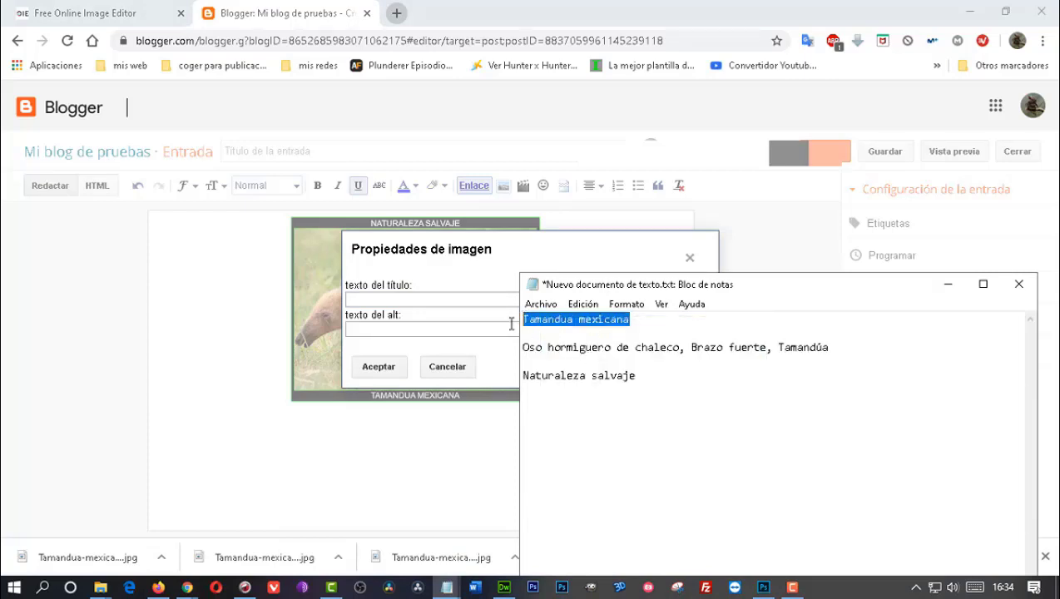
{"action": "left_click", "coordinate": [429, 300]}
{"action": "right_click", "coordinate": [429, 299]}
{"action": "left_click", "coordinate": [476, 418]}
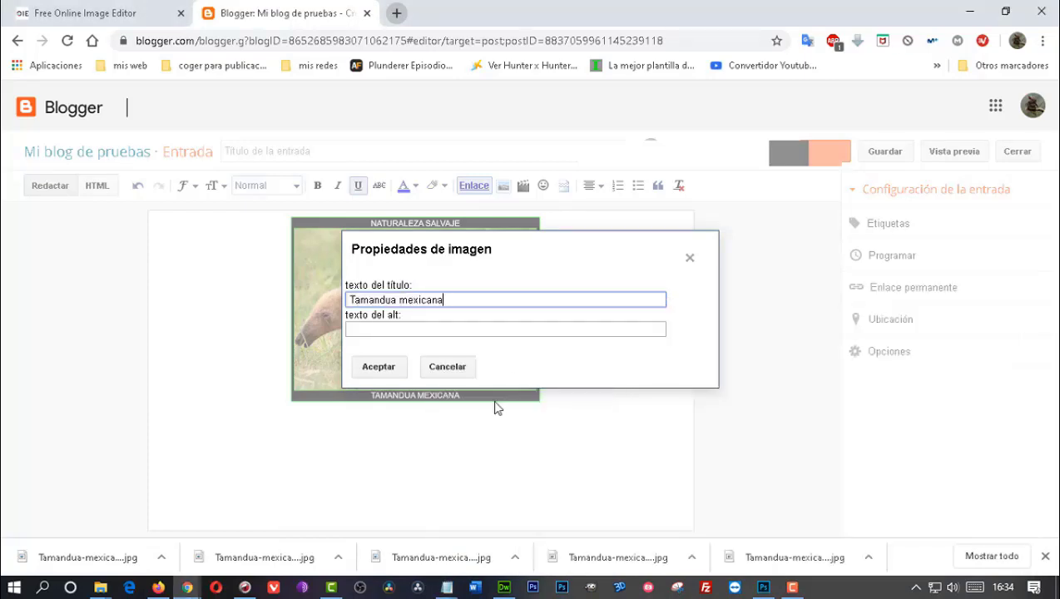
Enter "Tamandua mexicana," as the Blogger image's alt text, using the text already copied from the notes.
{"action": "left_click", "coordinate": [426, 328]}
{"action": "right_click", "coordinate": [424, 326]}
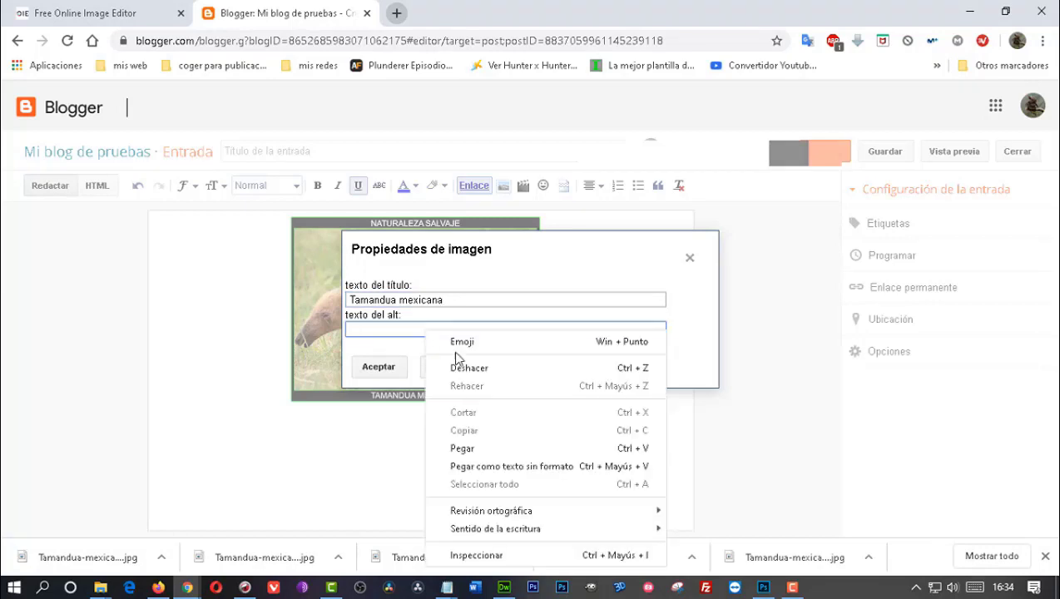
{"action": "left_click", "coordinate": [463, 449]}
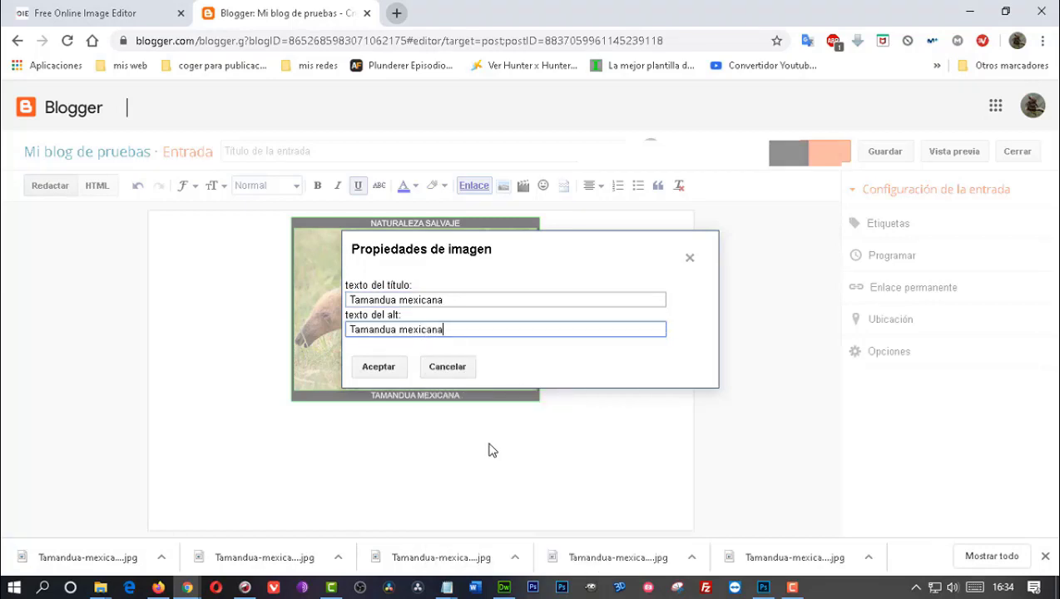
{"action": "type", "text": ","}
Switch to Dreamweaver and copy the line 121 image's full alt text, from "Tamandua mexicana" through "naturaleza salvaje".
{"action": "left_click", "coordinate": [505, 589]}
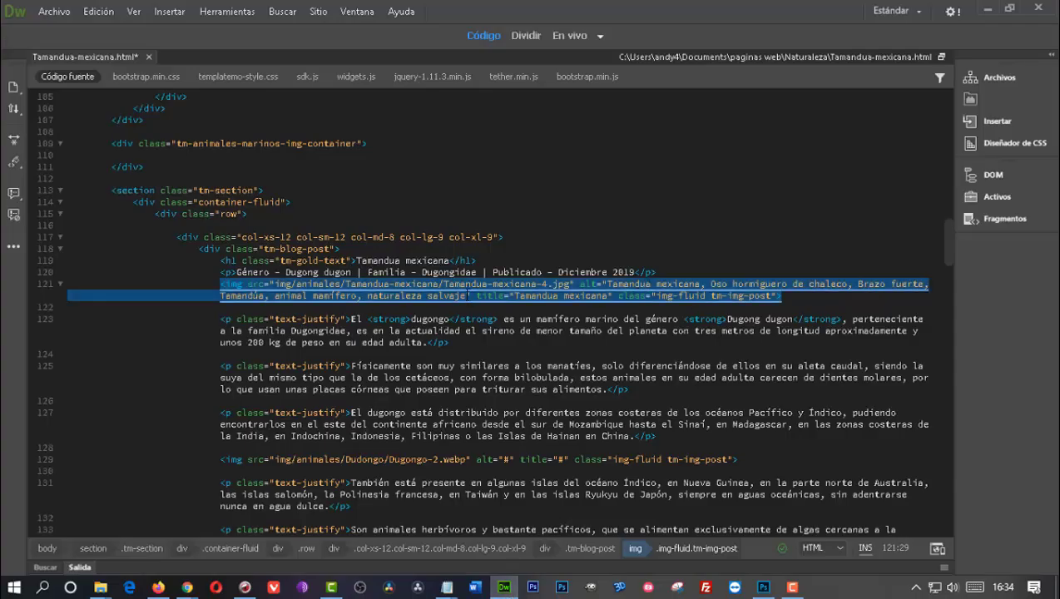
{"action": "left_click", "coordinate": [467, 296]}
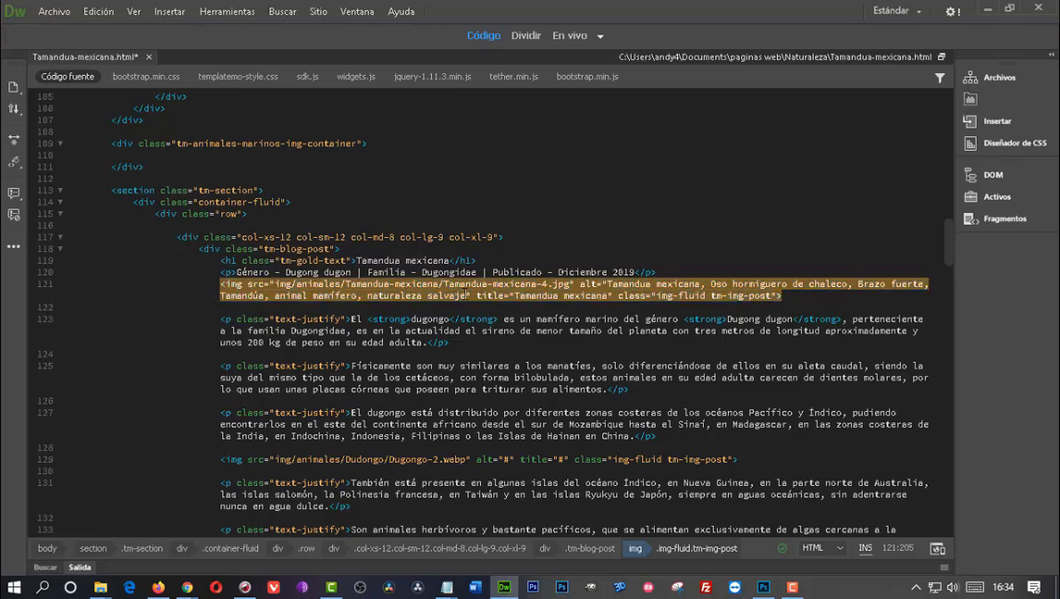
{"action": "left_click_drag", "start_coordinate": [467, 296], "coordinate": [606, 284]}
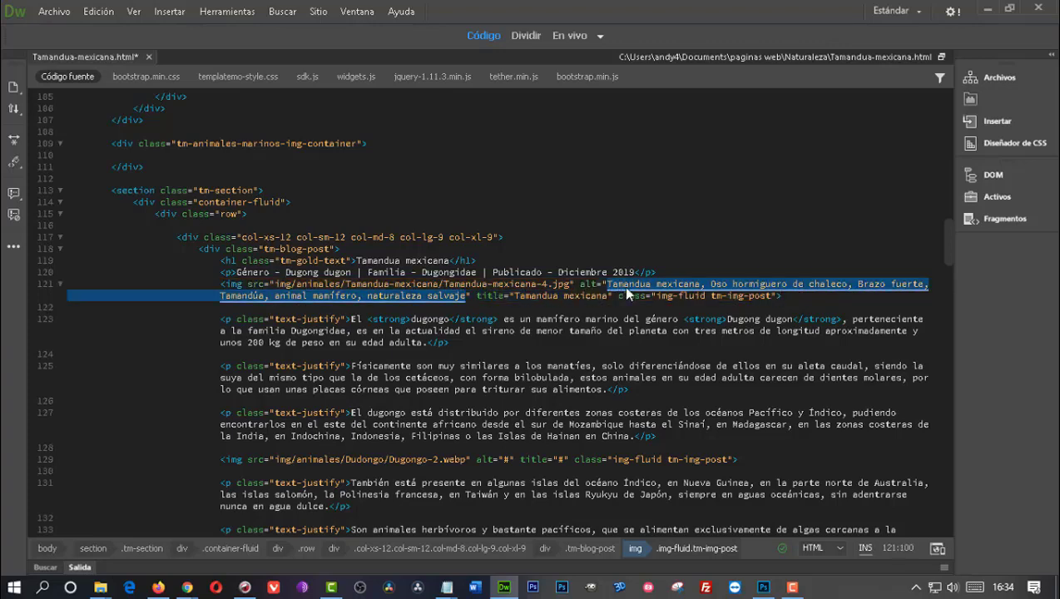
{"action": "right_click", "coordinate": [628, 293]}
{"action": "left_click", "coordinate": [653, 320]}
{"action": "left_click", "coordinate": [472, 293]}
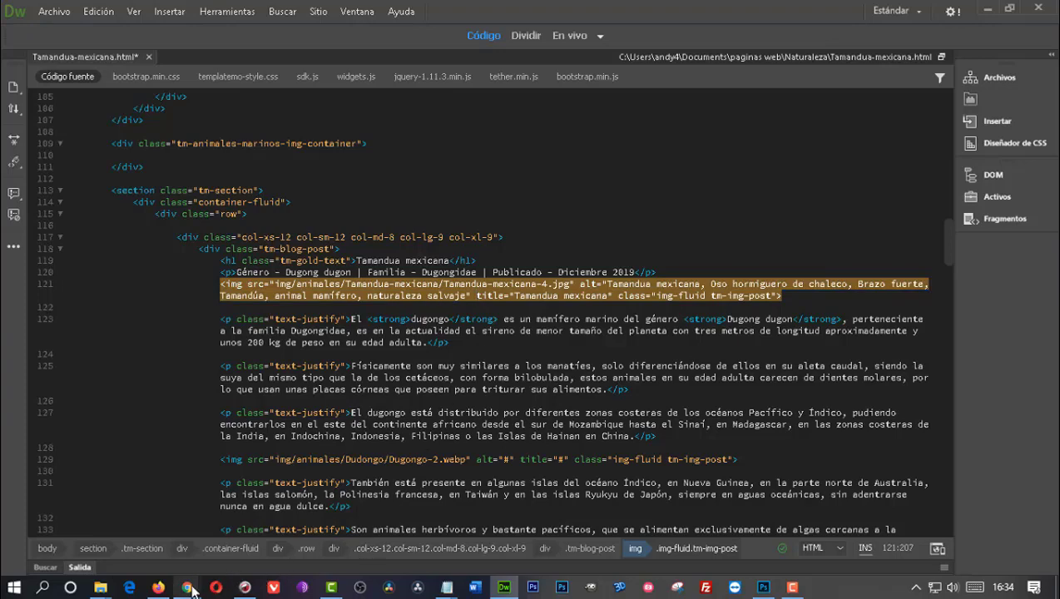
In Chrome, replace the Blogger image's alt text with the copied "Tamandua mexicana, Oso hormiguero de chaleco, Brazo fuerte, Tamandúa, animal mamífero, naturaleza salvaje".
{"action": "mouse_move", "coordinate": [191, 589]}
{"action": "left_click", "coordinate": [91, 520]}
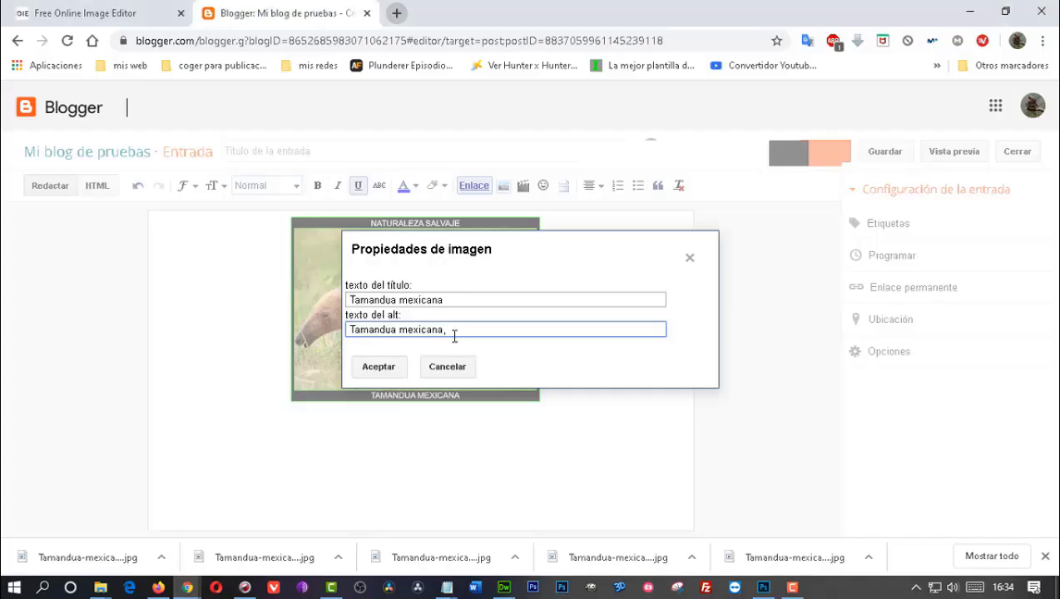
{"action": "left_click_drag", "start_coordinate": [454, 333], "coordinate": [350, 326]}
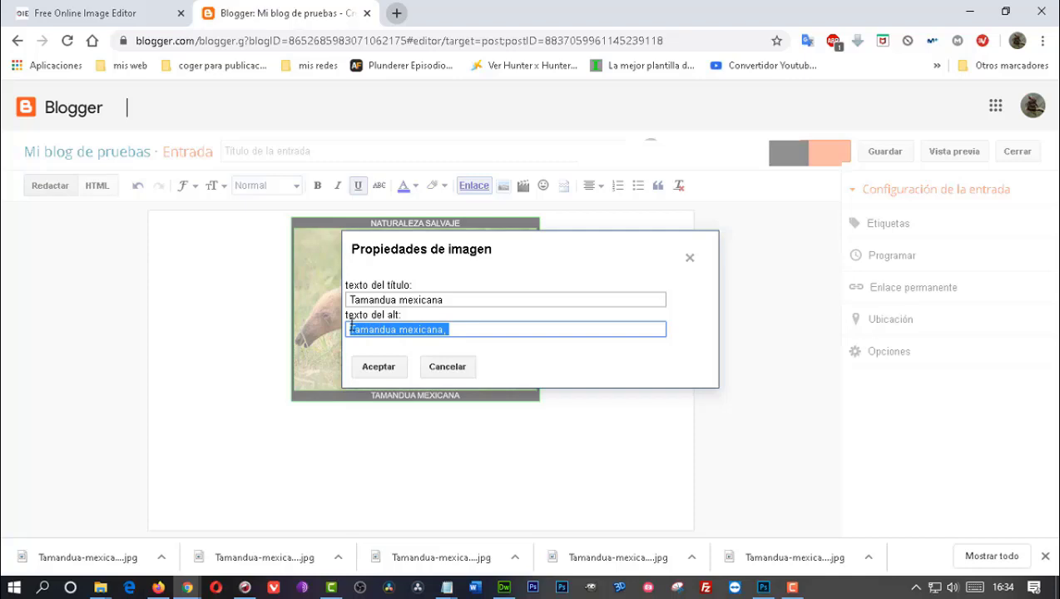
{"action": "key", "text": "ctrl+v"}
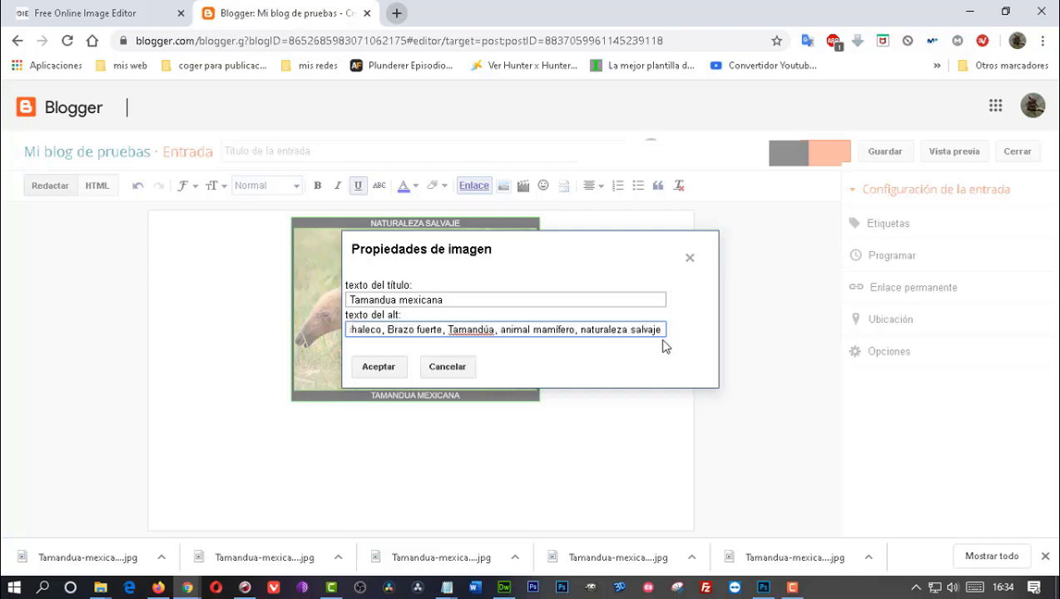
Remove "naturaleza salvaje" from the end of the Blogger image's alt text and apply the image properties.
{"action": "left_click_drag", "start_coordinate": [662, 331], "coordinate": [581, 326]}
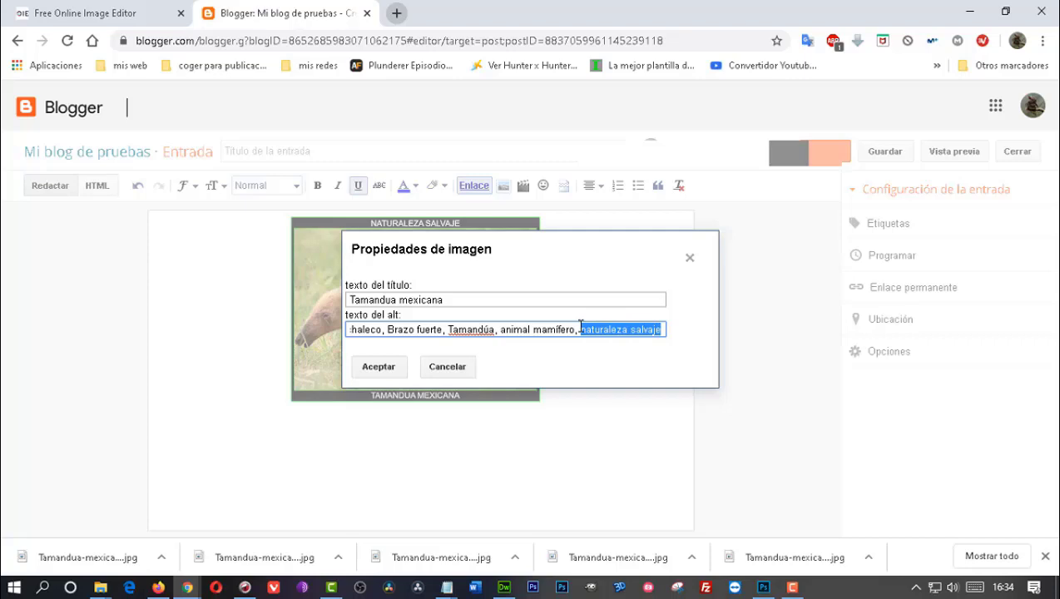
{"action": "key", "text": "BackSpace"}
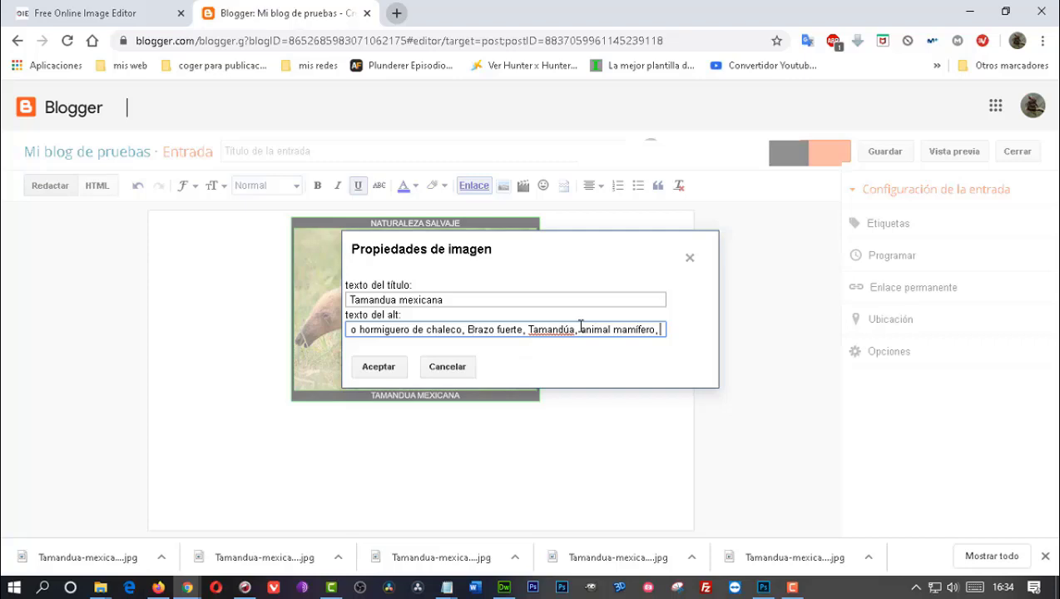
{"action": "left_click", "coordinate": [377, 367]}
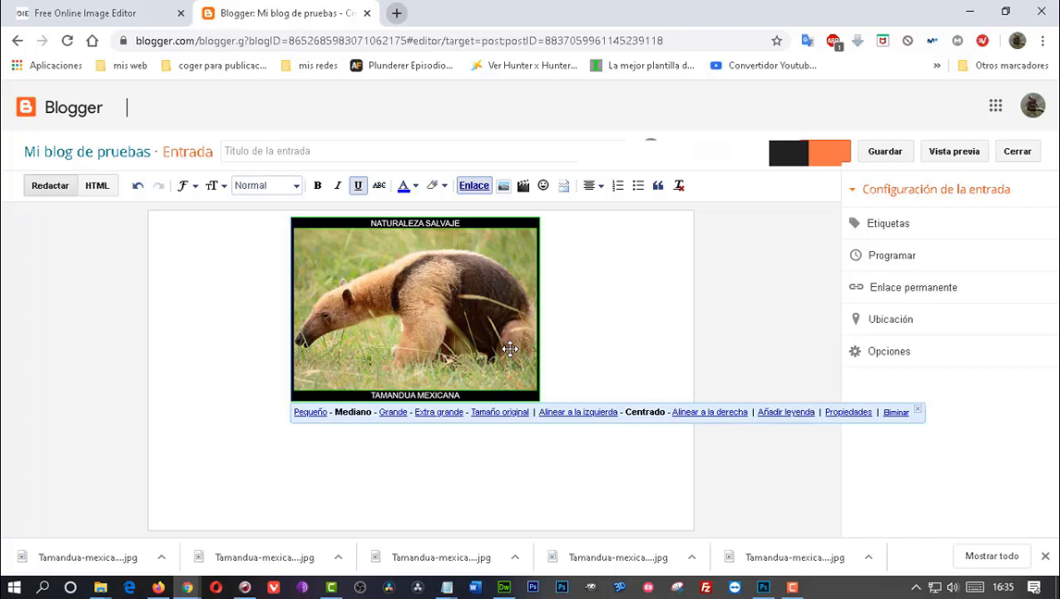
Switch to the Tamandua-mexicana folder in File Explorer and check the file details of Tamandua-mexicana-4.jpg.
{"action": "mouse_move", "coordinate": [188, 587]}
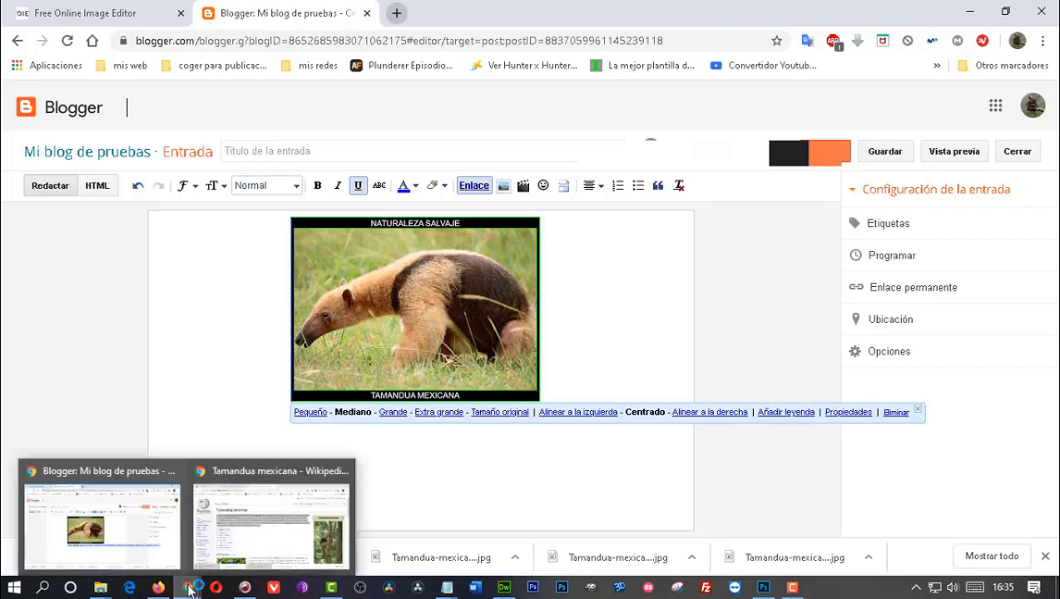
{"action": "mouse_move", "coordinate": [101, 587]}
{"action": "left_click", "coordinate": [287, 541]}
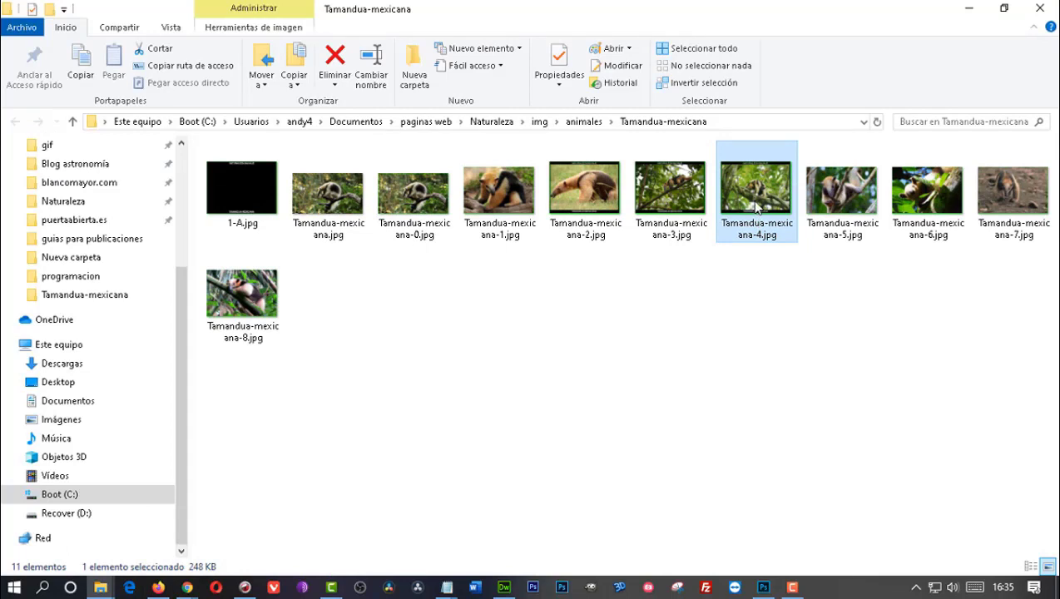
{"action": "mouse_move", "coordinate": [756, 208]}
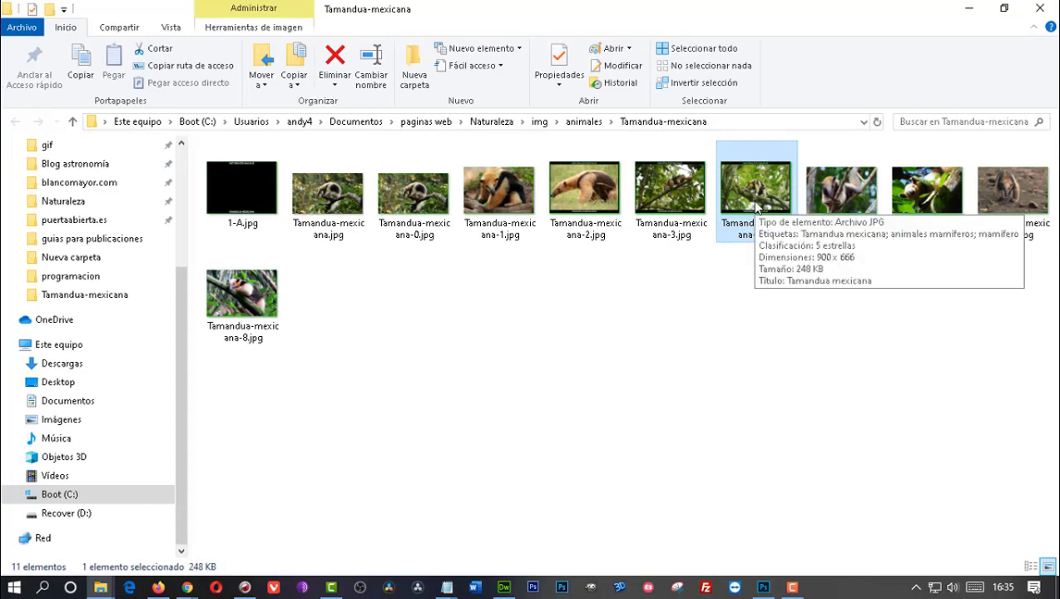